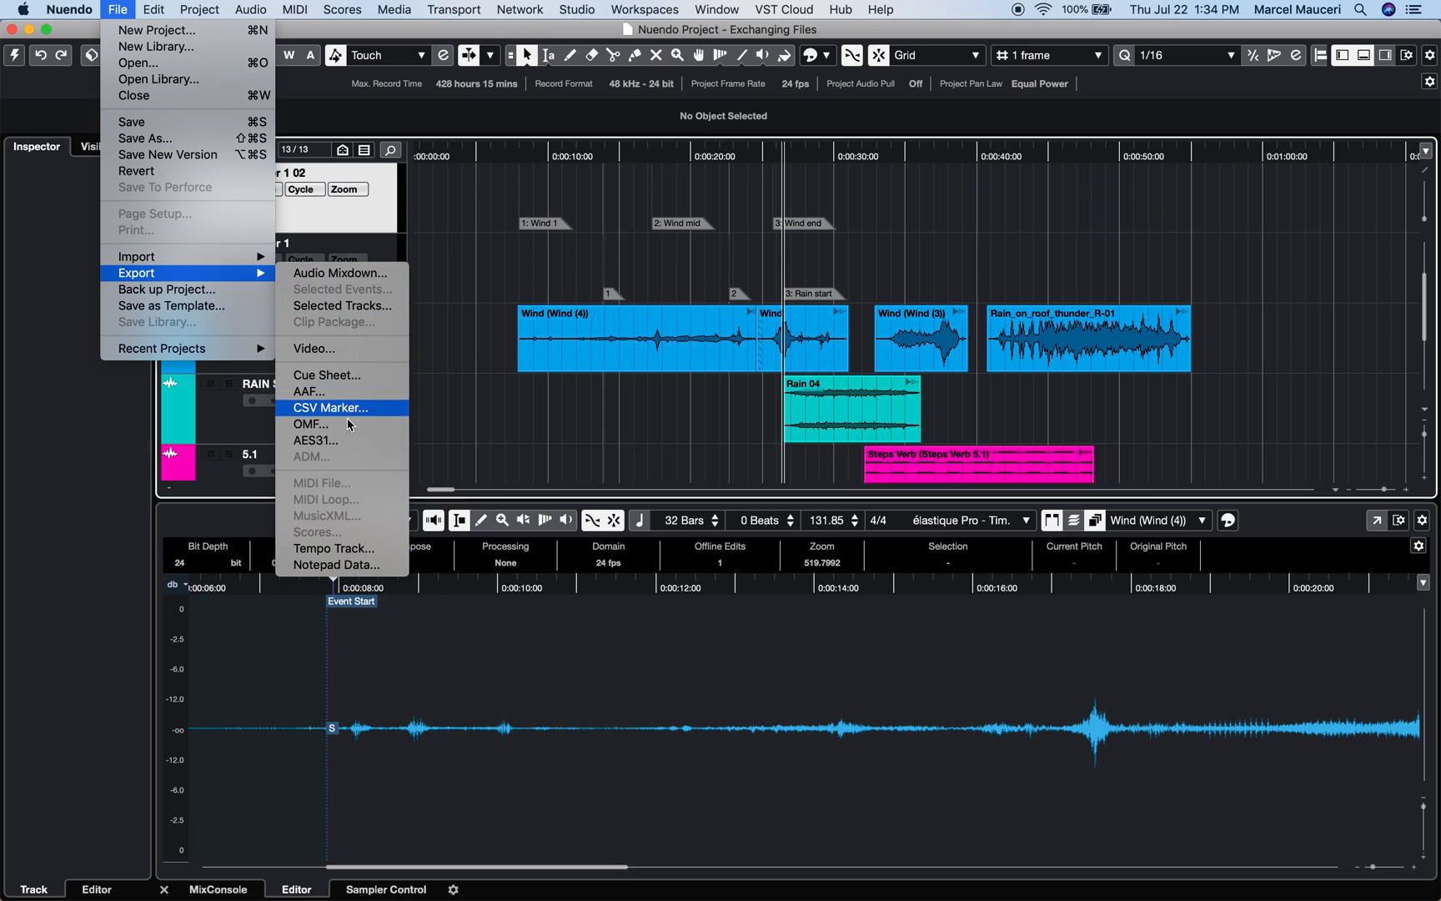
Set up an AES31 export of the Wind and RAIN ST tracks with Copy Media kept on
{"action": "left_click", "coordinate": [339, 441]}
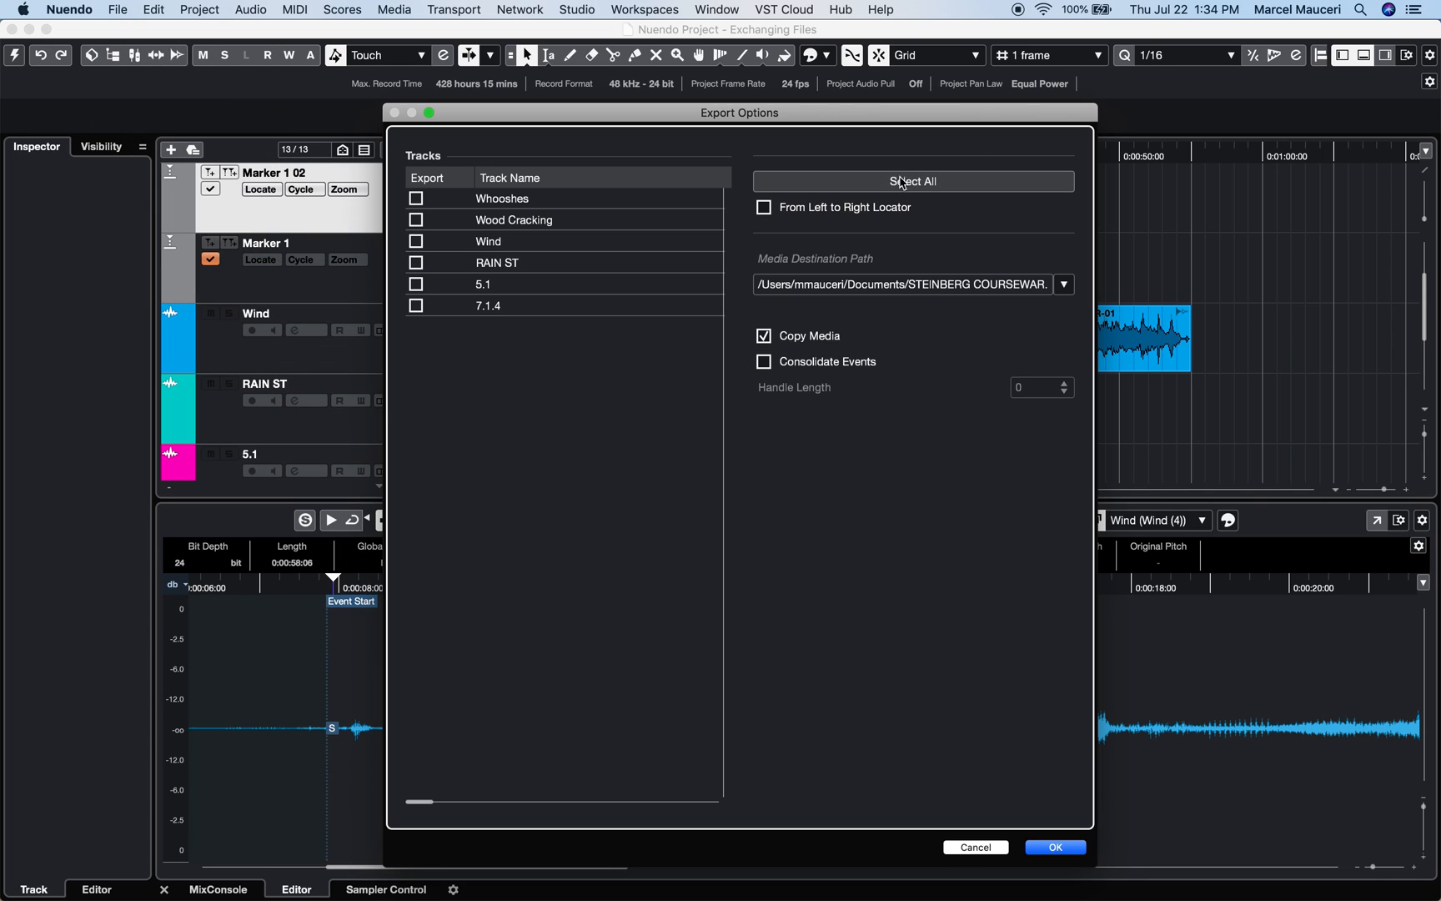
{"action": "left_click", "coordinate": [417, 241]}
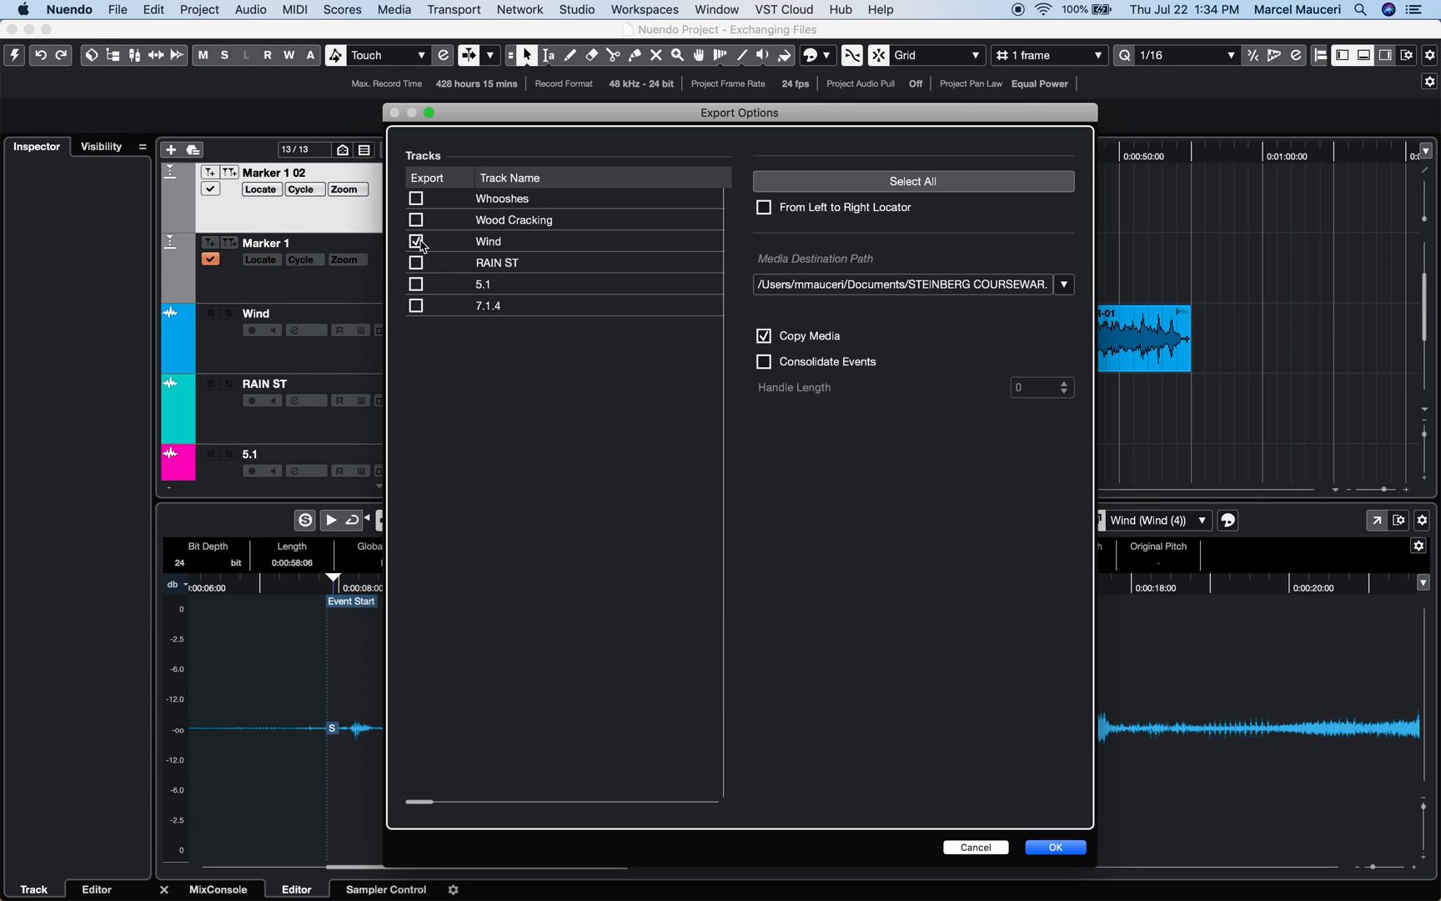
{"action": "left_click", "coordinate": [417, 262]}
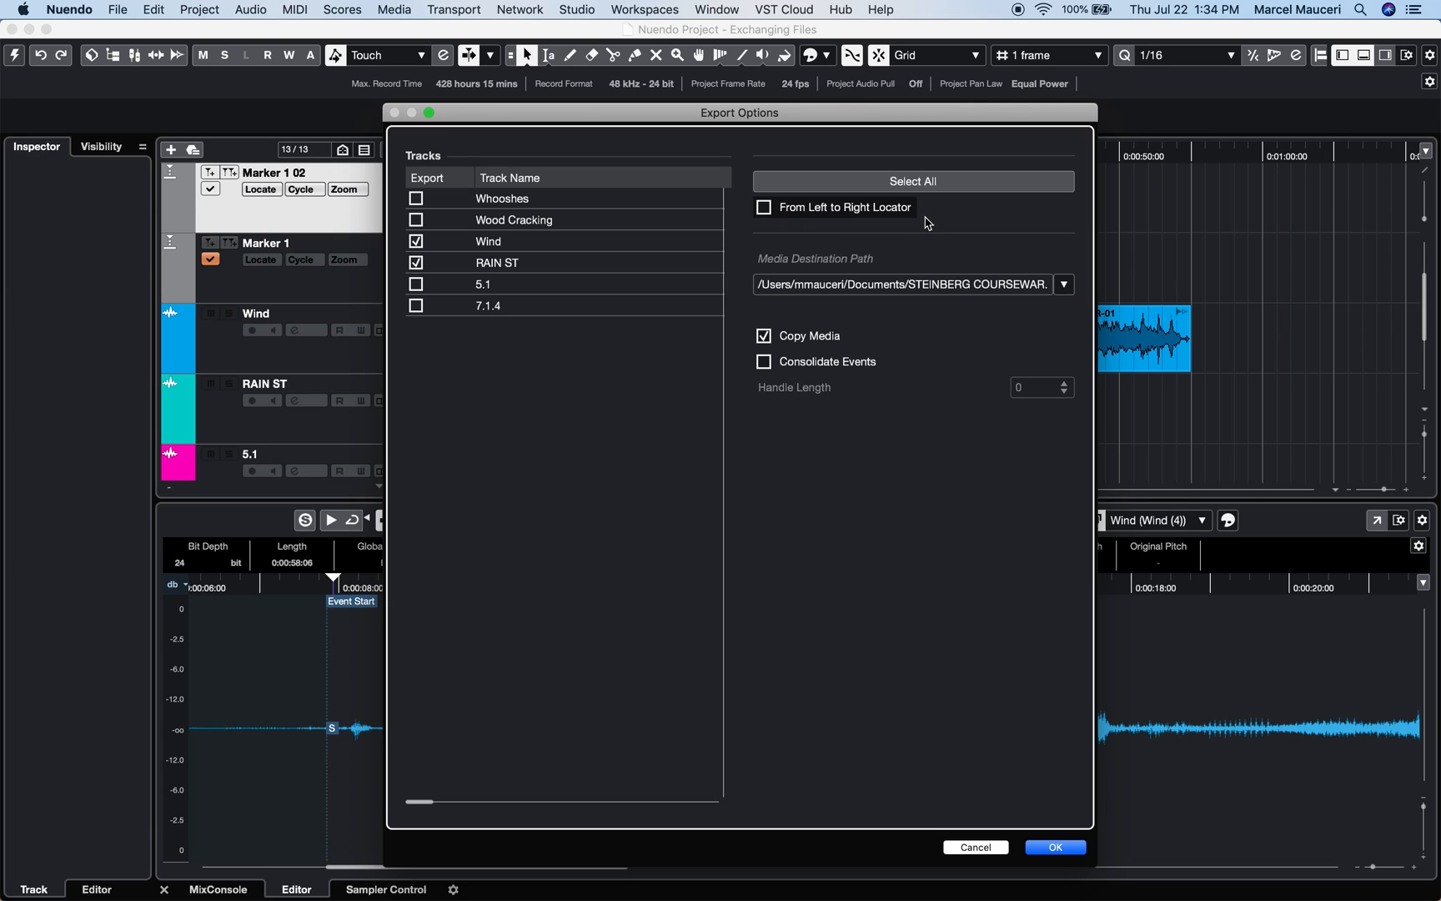
{"action": "left_click", "coordinate": [764, 363]}
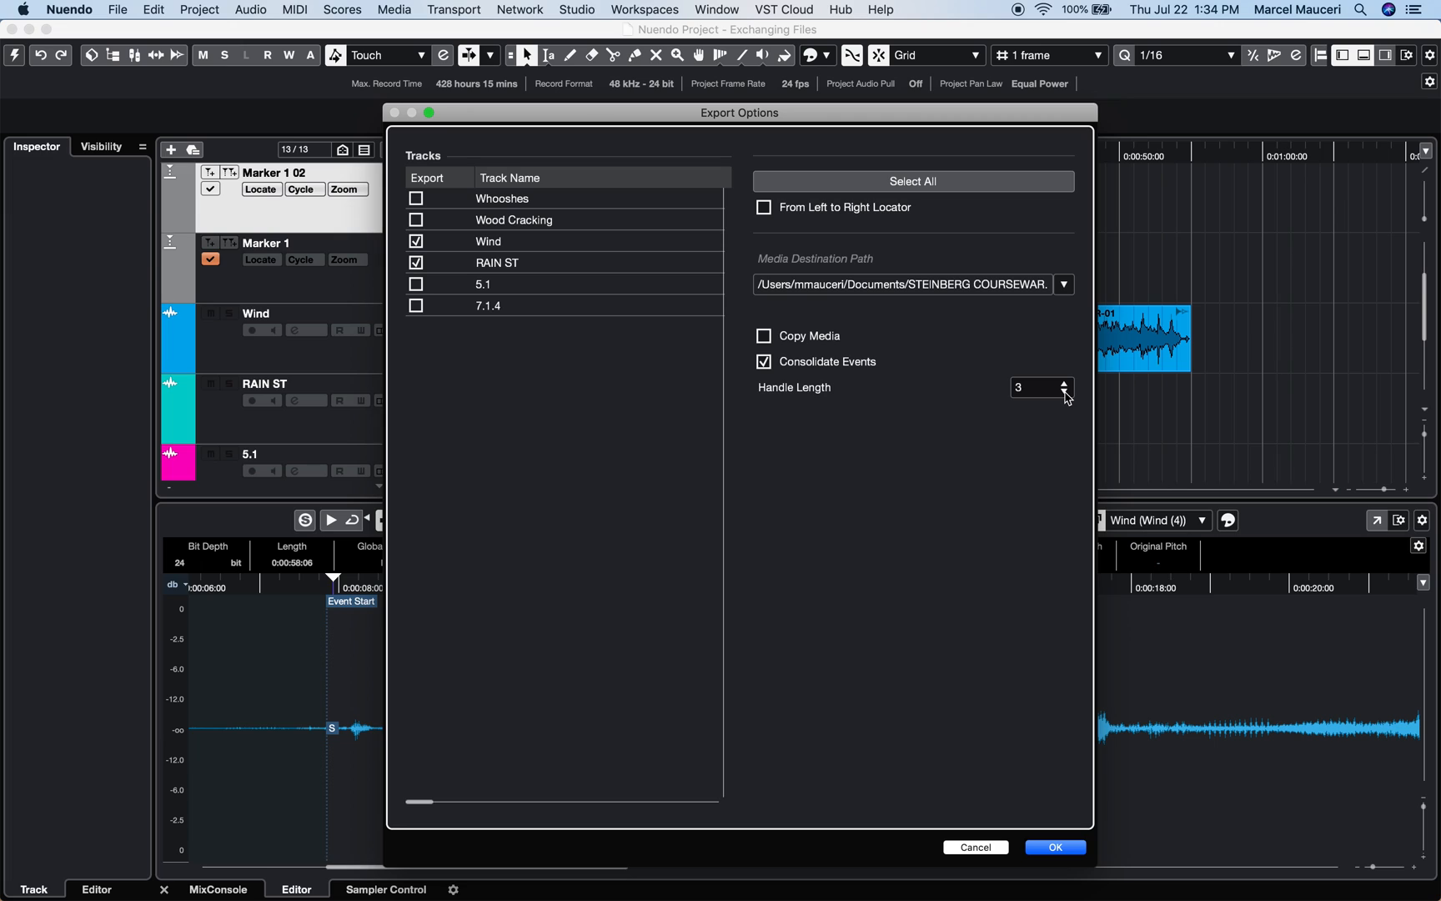
{"action": "left_click", "coordinate": [764, 337]}
{"action": "left_click", "coordinate": [1056, 847]}
Save the AES31 export as AES31 TEST.adl and return to the project
{"action": "type", "text": "AES31 TEST.adl"}
{"action": "left_click", "coordinate": [1038, 526]}
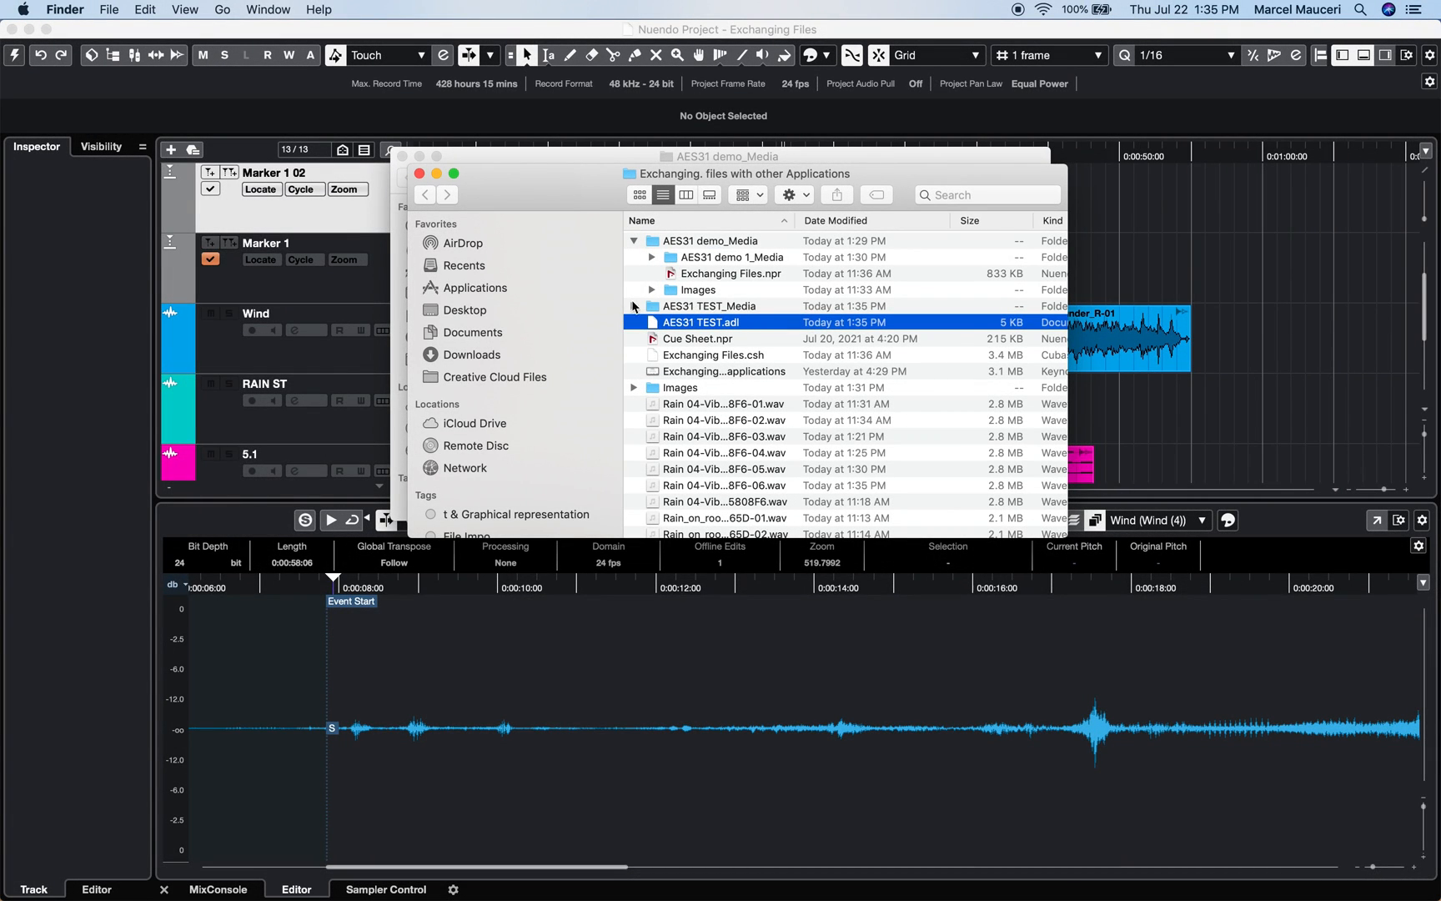
{"action": "left_click", "coordinate": [204, 40]}
{"action": "left_click", "coordinate": [118, 9]}
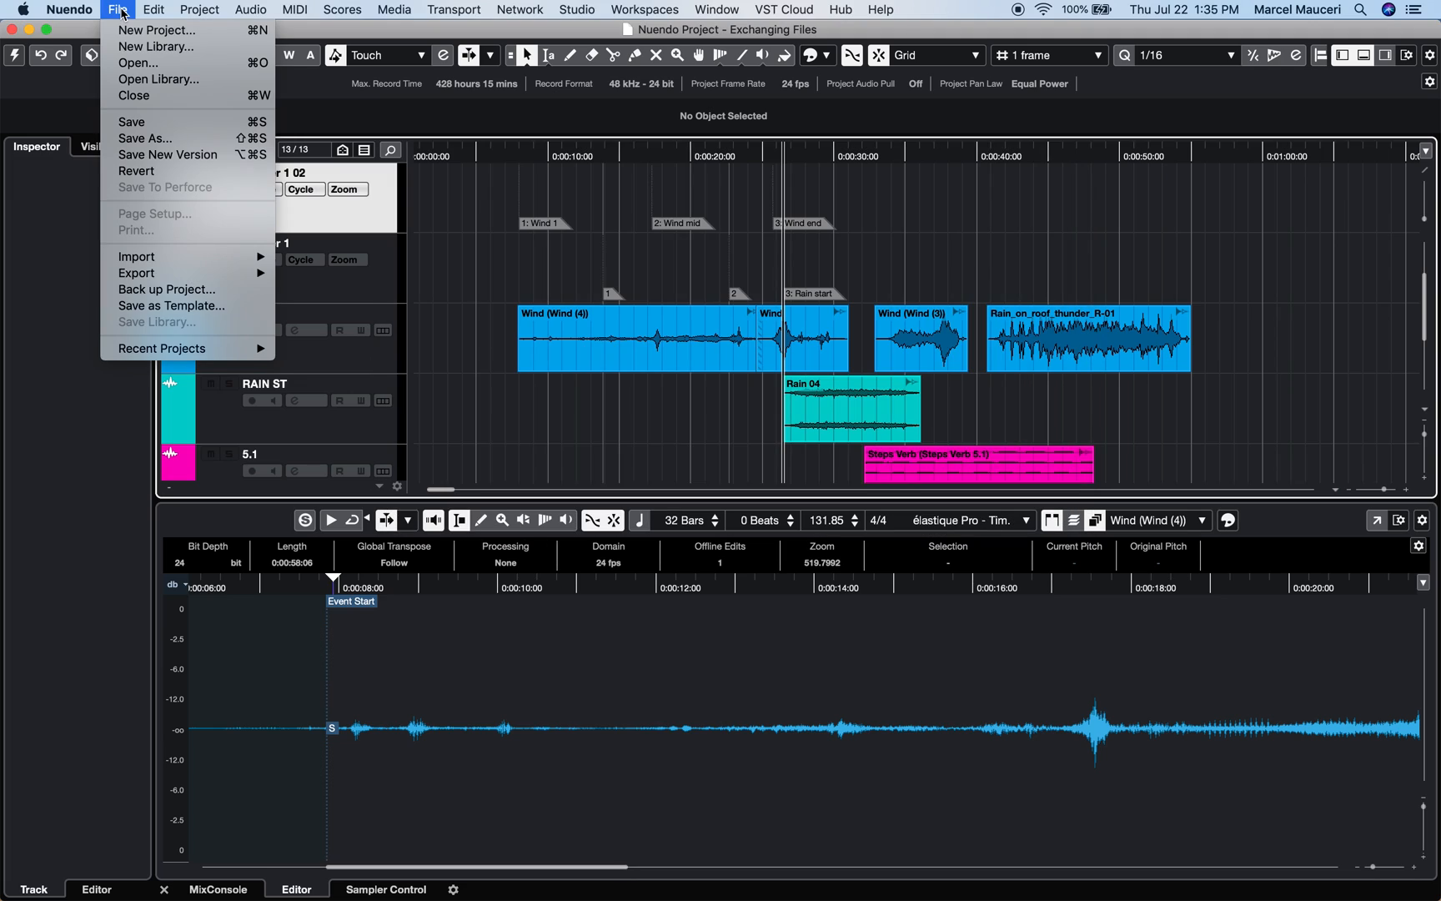
Choose AES31 TEST.adl for import, with AES31 TEST_Media as its media folder
{"action": "mouse_move", "coordinate": [161, 257]}
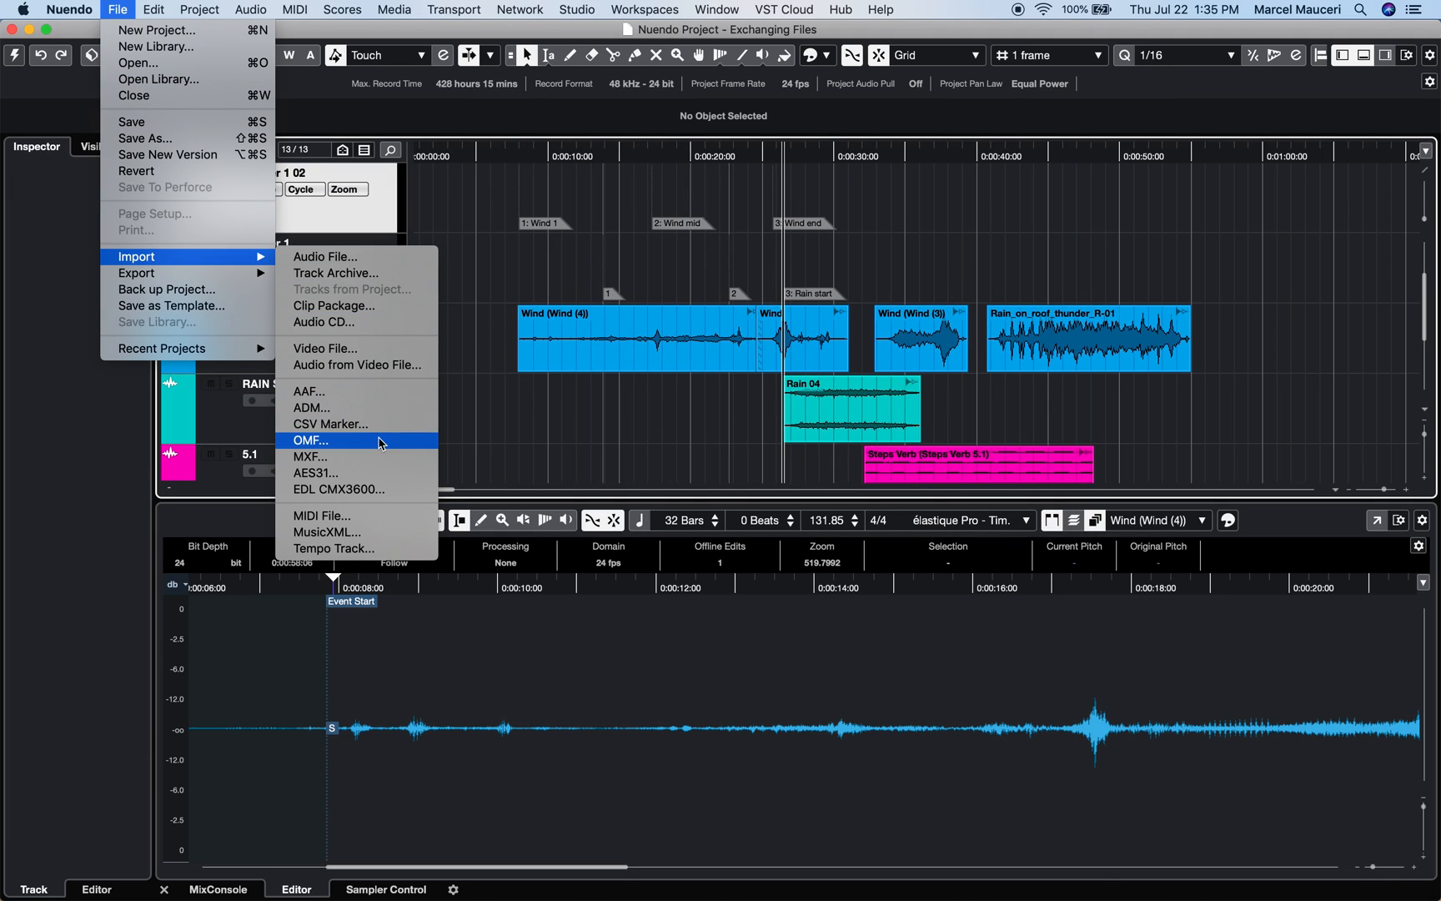
{"action": "left_click", "coordinate": [380, 474]}
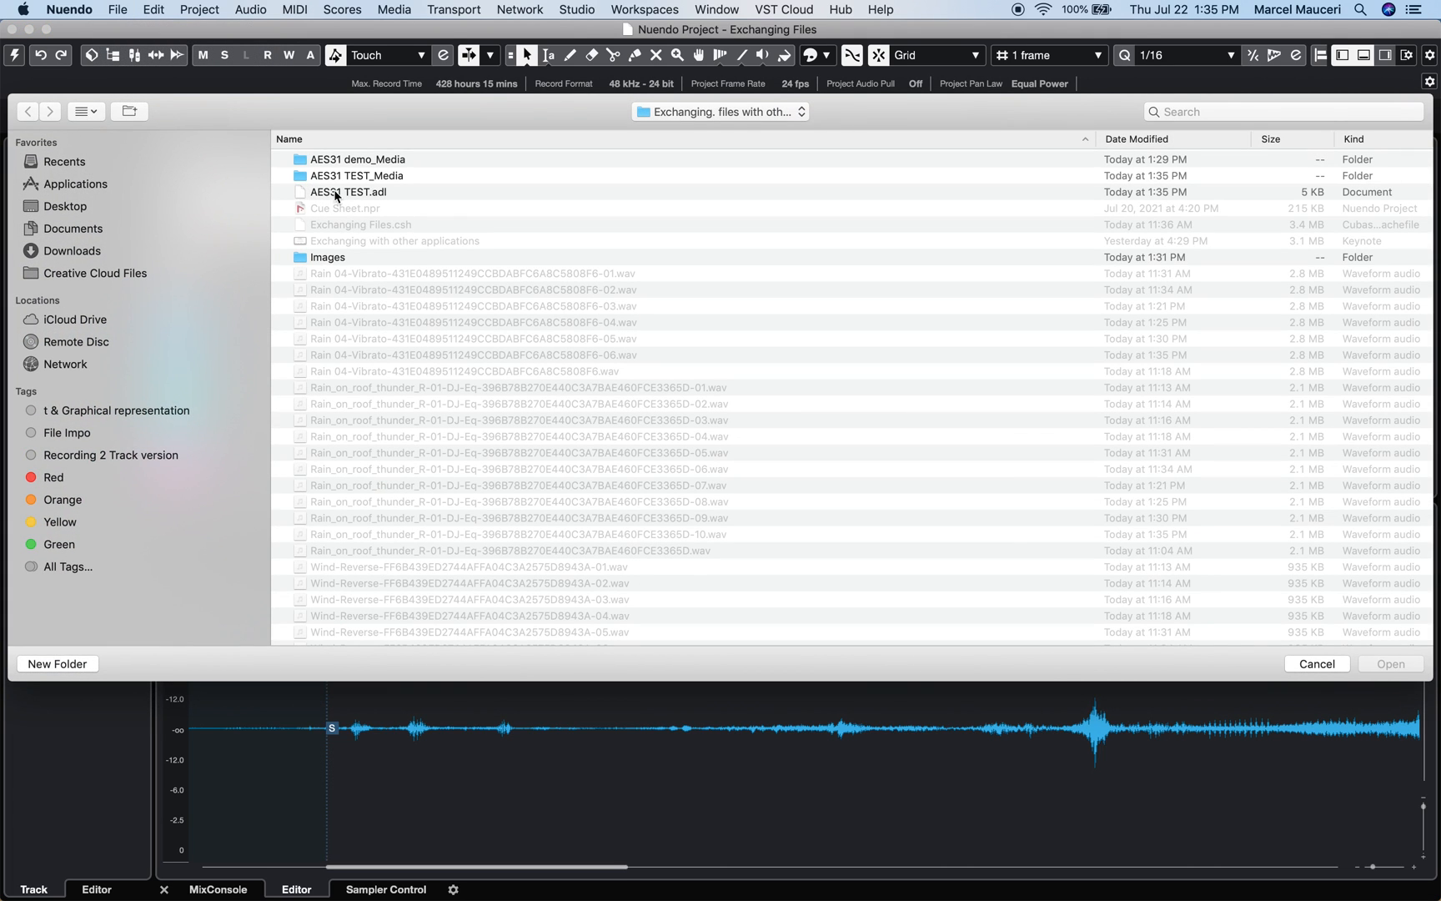
{"action": "left_click", "coordinate": [368, 193]}
{"action": "left_click", "coordinate": [1391, 664]}
{"action": "left_click", "coordinate": [321, 177]}
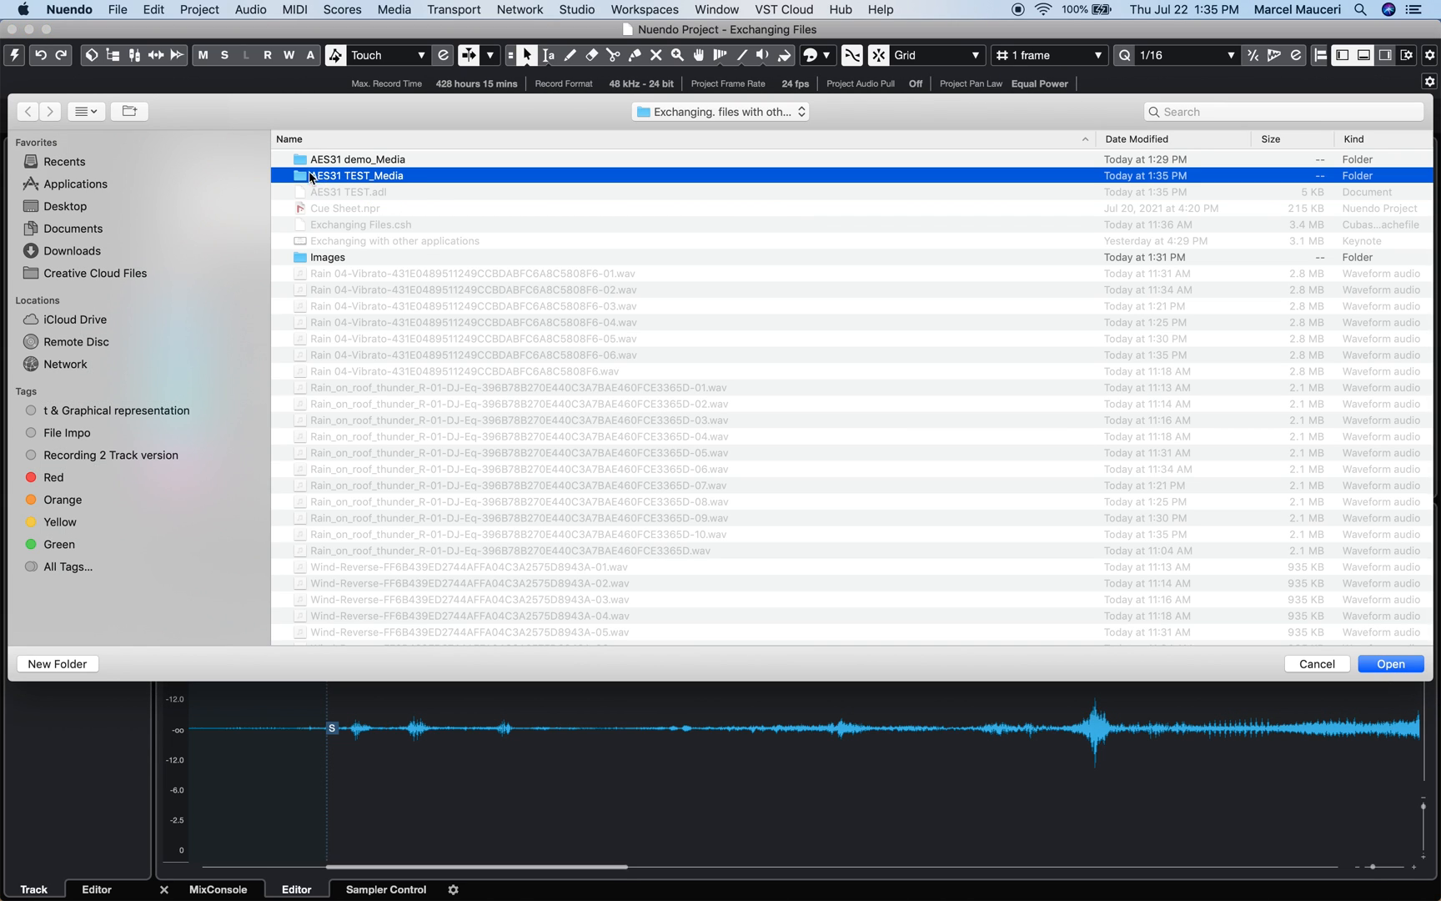
{"action": "left_click", "coordinate": [1384, 666]}
Import all media and the Wind and RAIN ST tracks into a new project, enlarging RAIN ST
{"action": "left_click", "coordinate": [808, 153]}
{"action": "left_click", "coordinate": [486, 145]}
{"action": "left_click", "coordinate": [487, 166]}
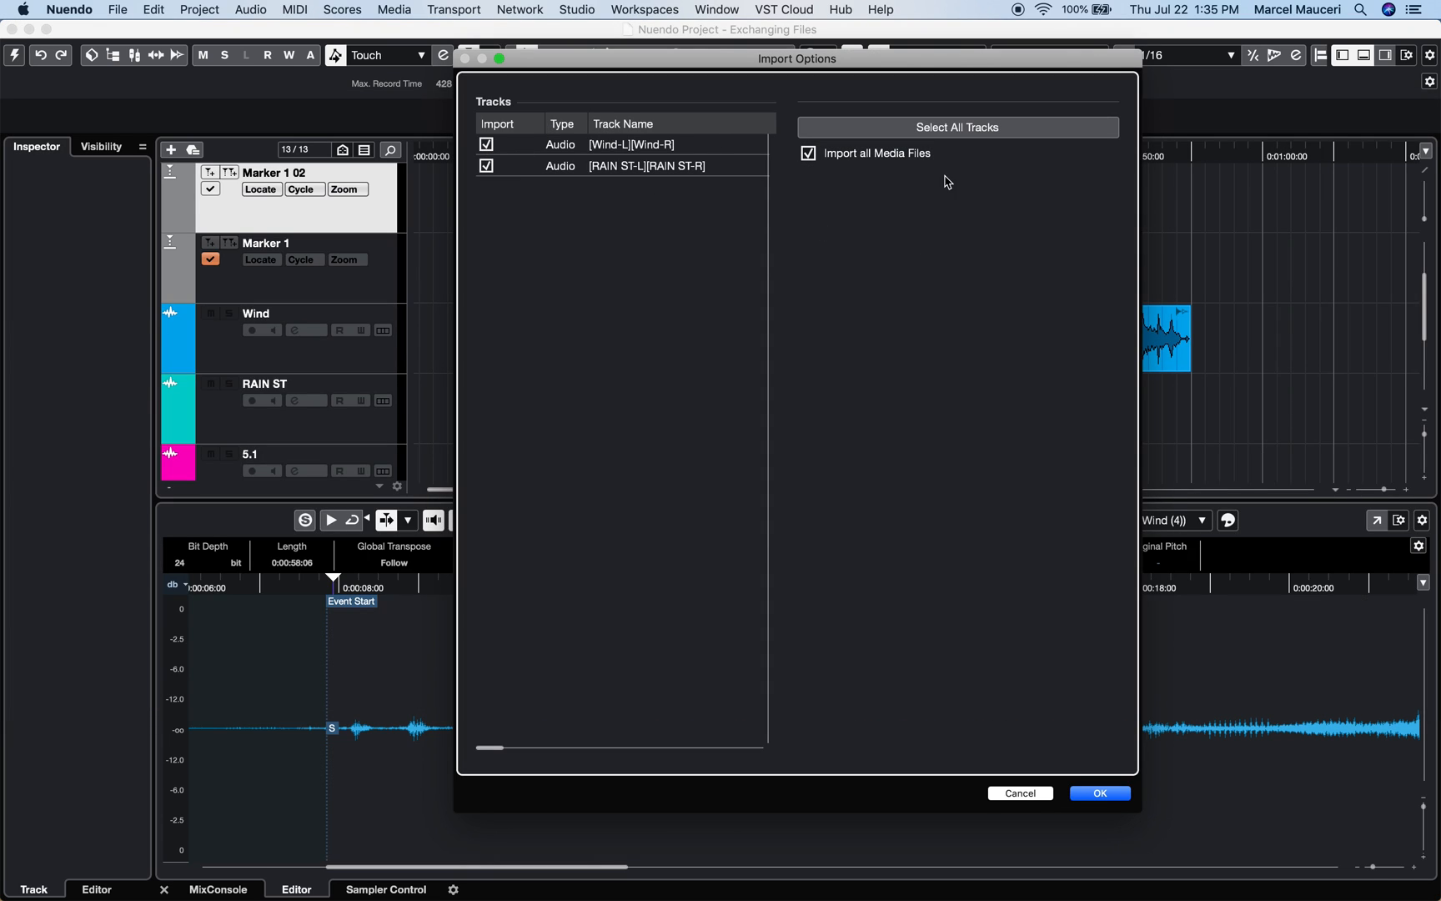
{"action": "left_click", "coordinate": [1100, 794]}
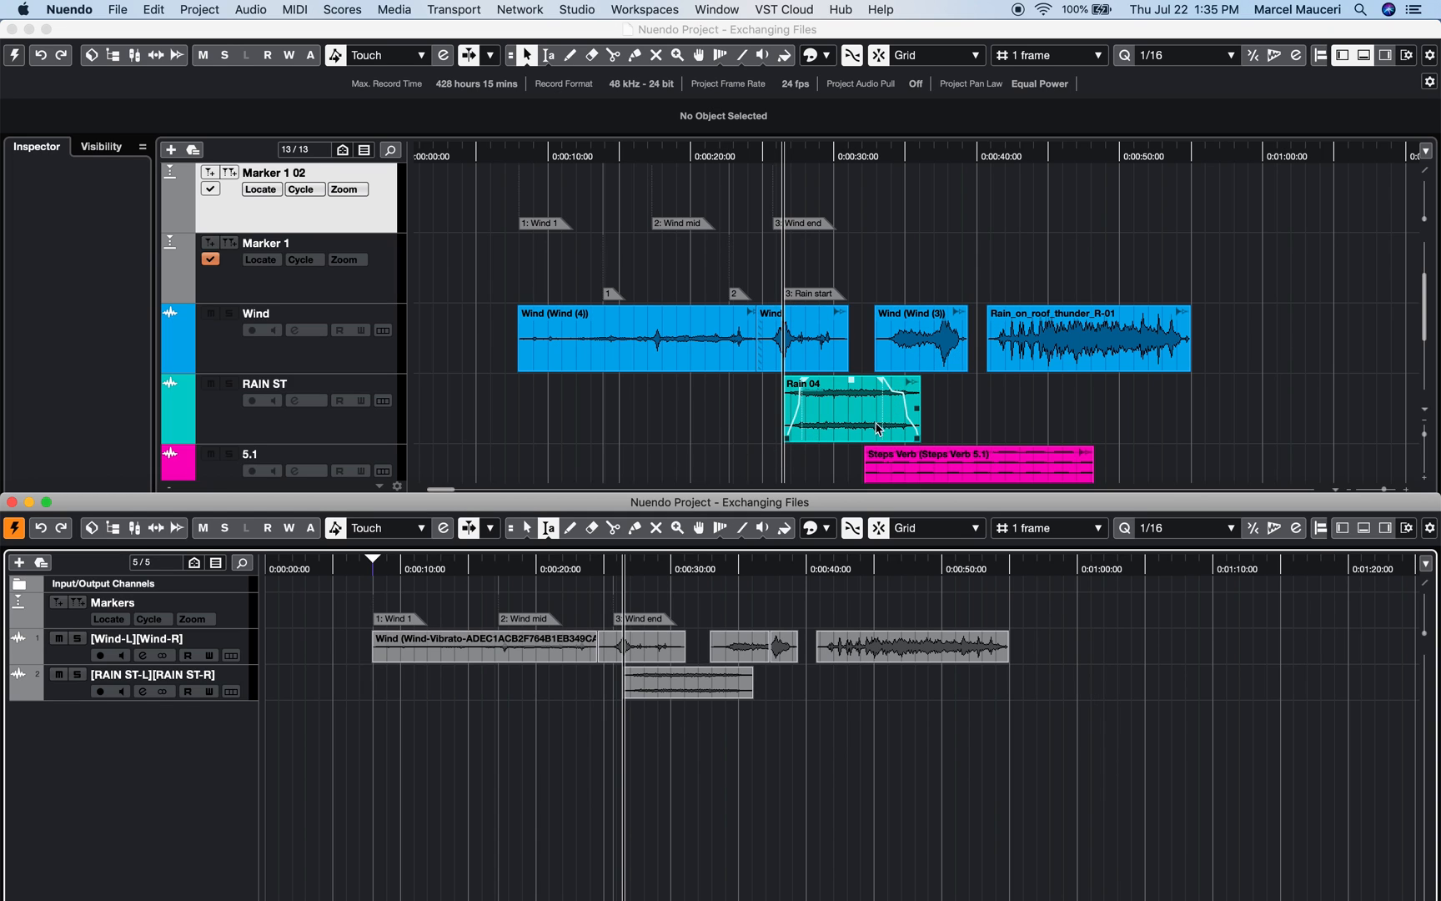
{"action": "left_click_drag", "start_coordinate": [182, 701], "coordinate": [183, 786]}
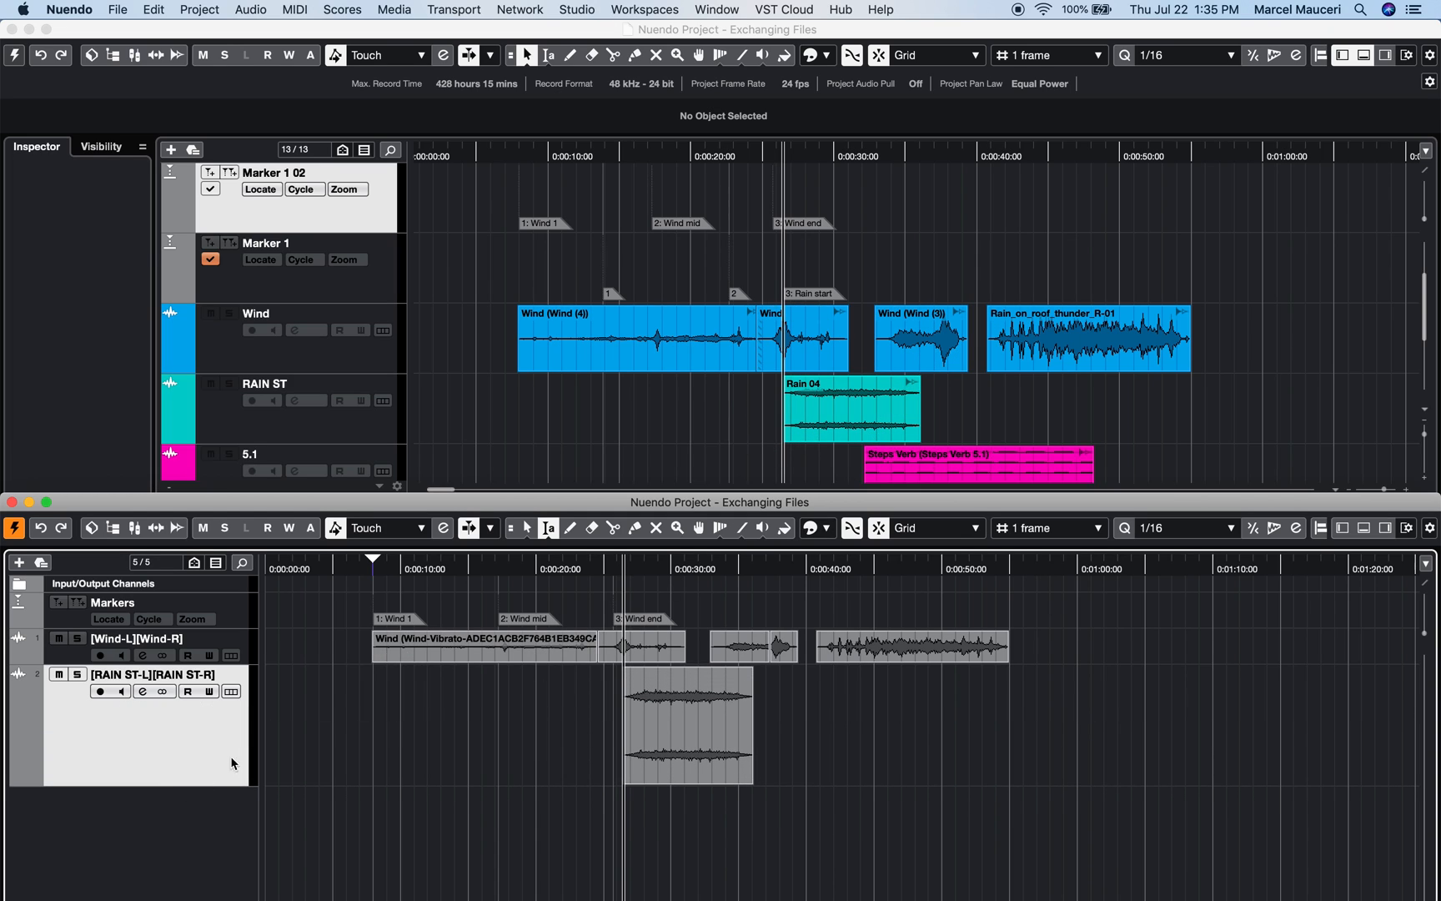
{"action": "left_click", "coordinate": [440, 611]}
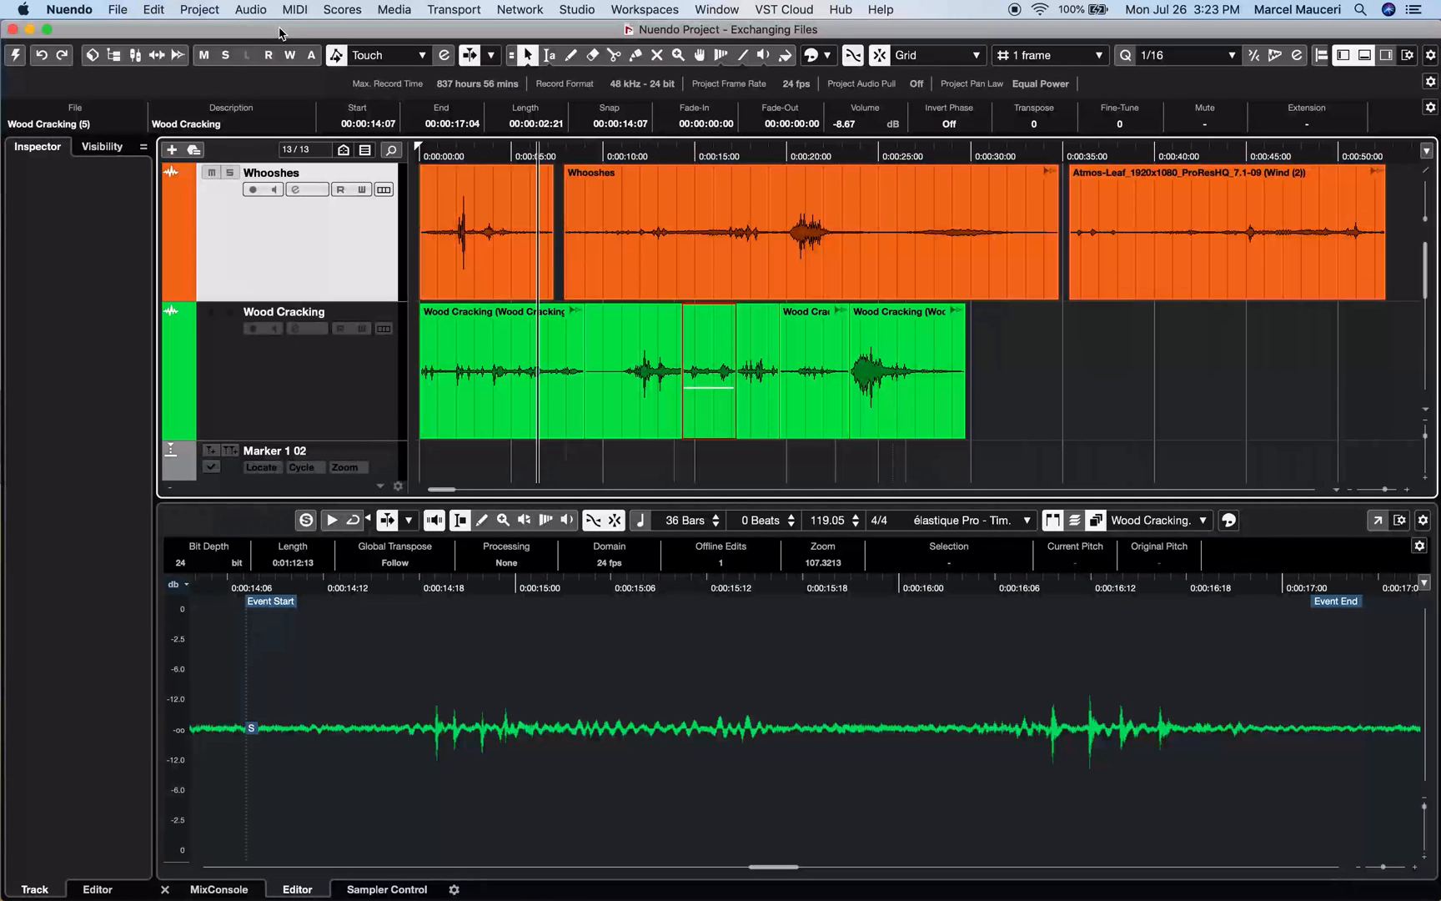
Set up an OMF export including the Whooshes and Wood Cracking tracks
{"action": "left_click", "coordinate": [118, 11]}
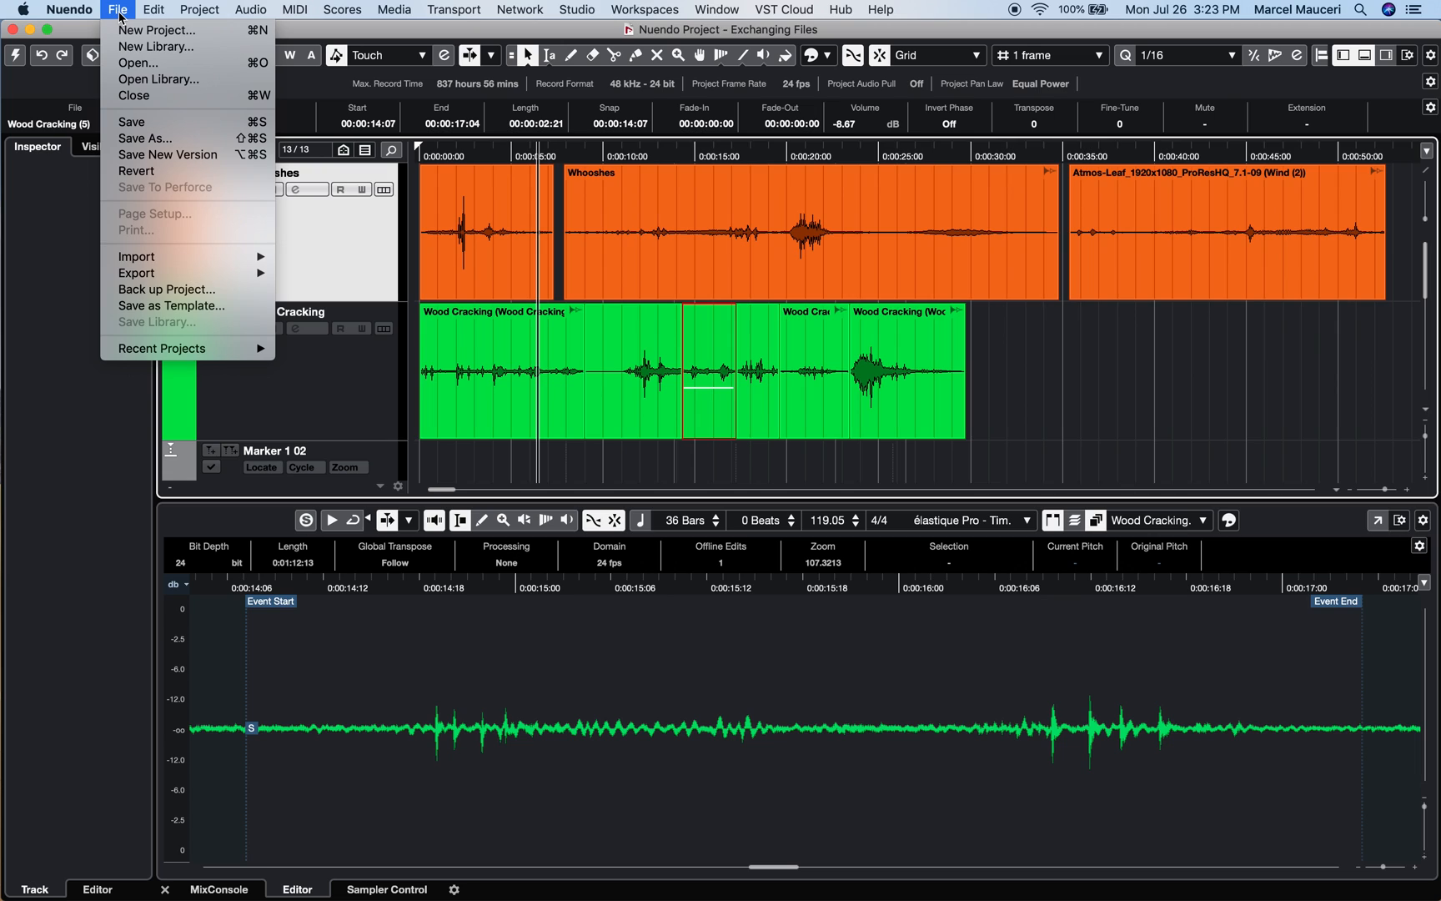
{"action": "mouse_move", "coordinate": [148, 274]}
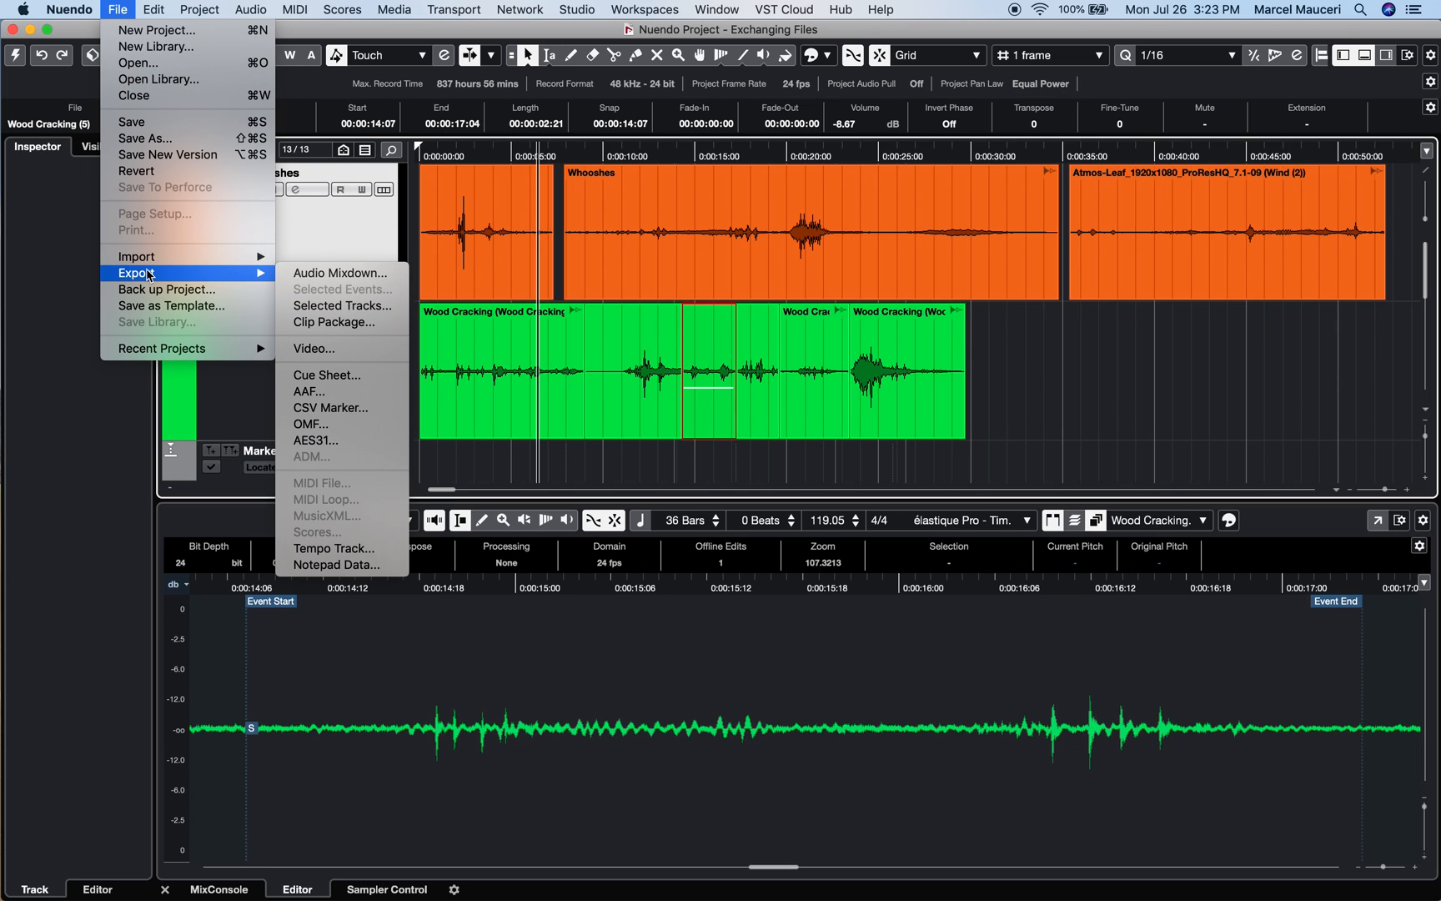
{"action": "left_click", "coordinate": [329, 425]}
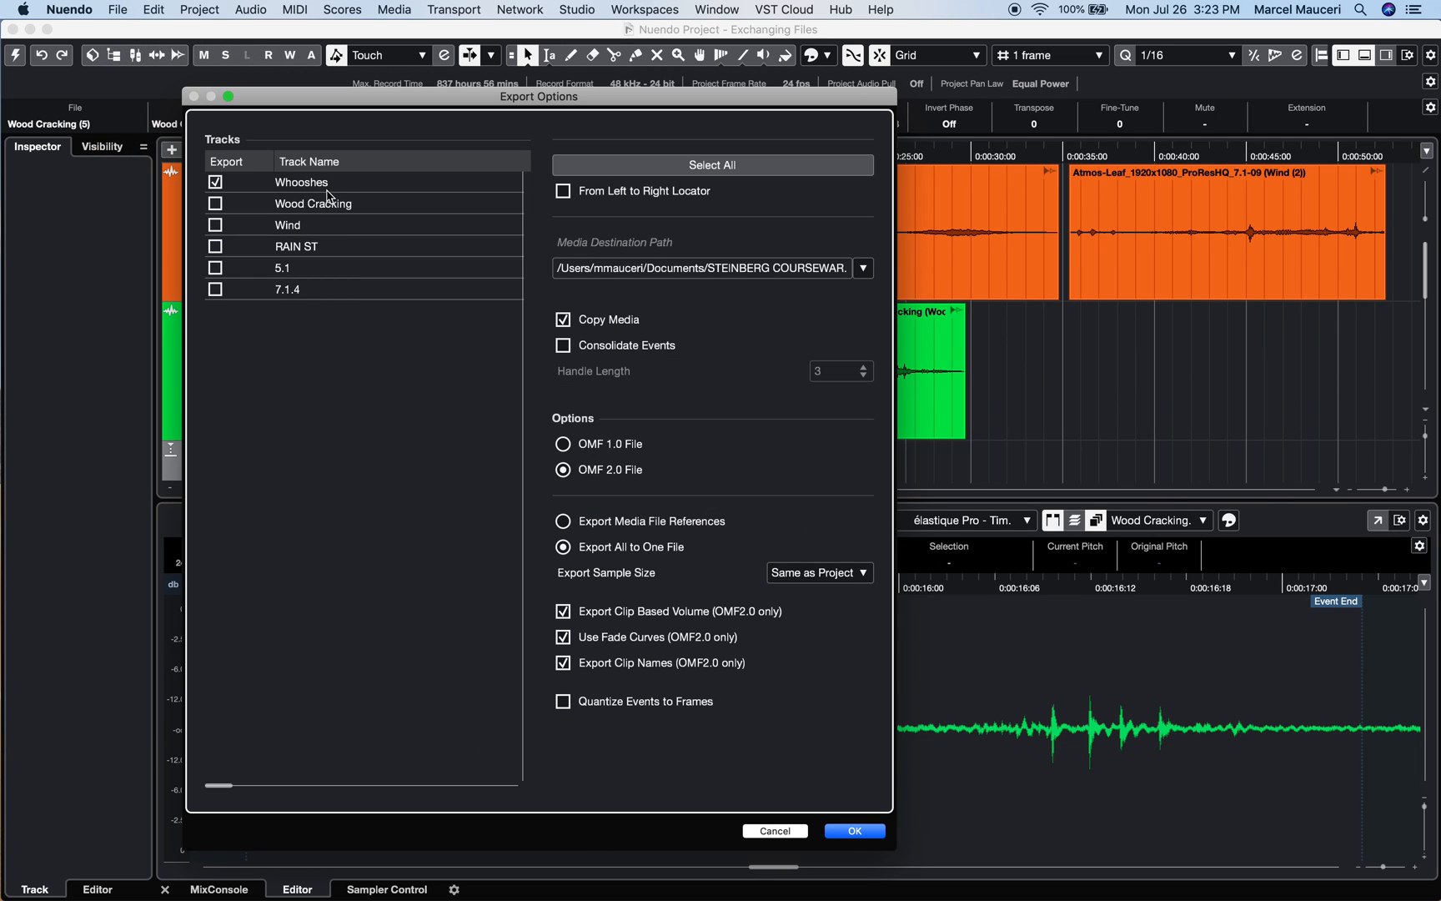
{"action": "left_click", "coordinate": [215, 203]}
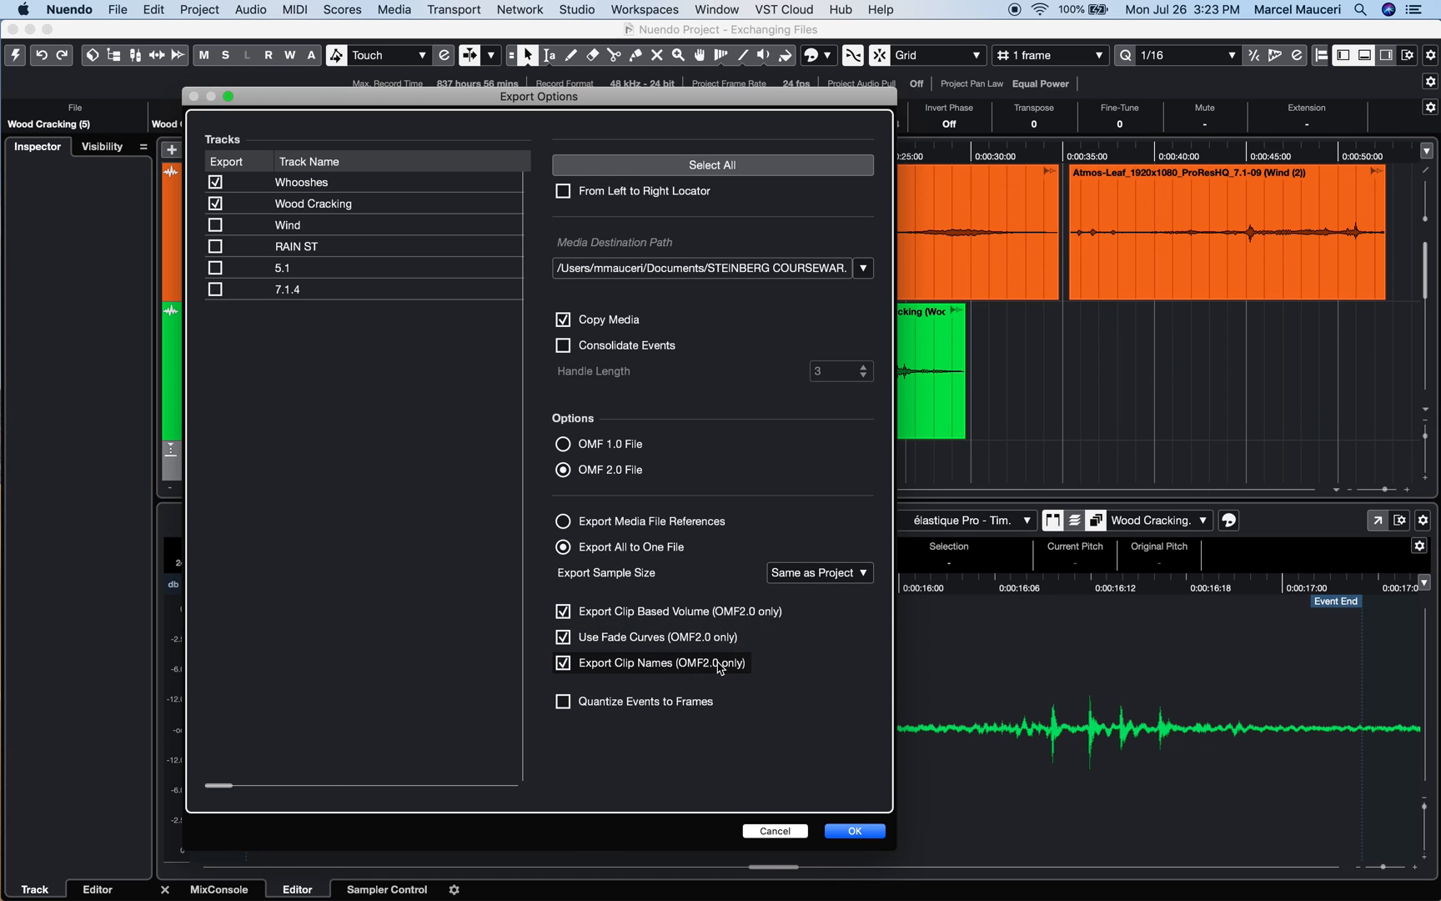
{"action": "left_click", "coordinate": [861, 834]}
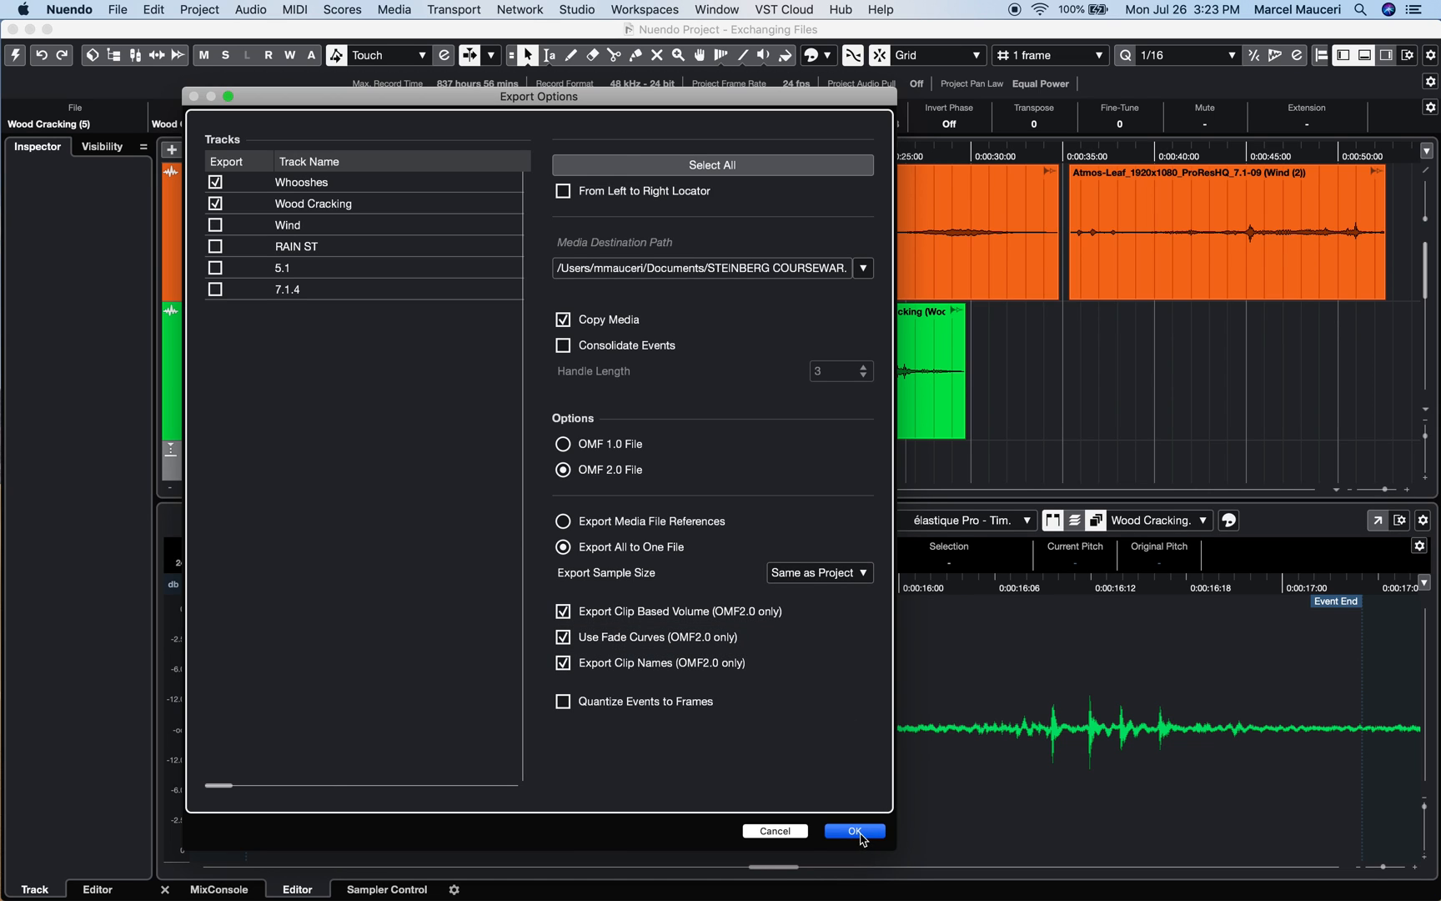
Save the OMF export as OMF demo.omf and bring the project back
{"action": "type", "text": "OMF dem"}
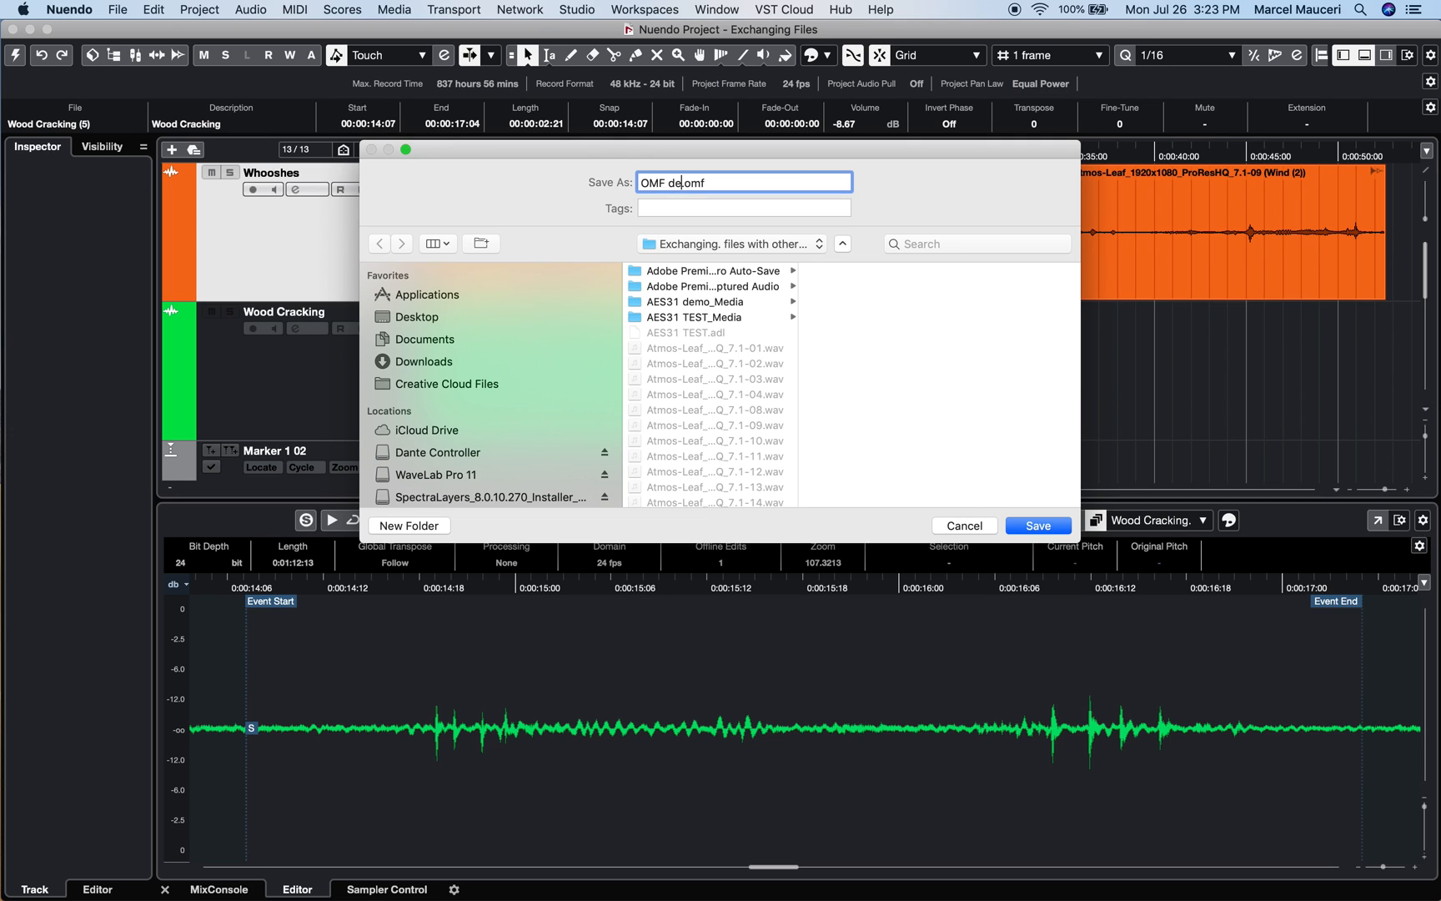
{"action": "type", "text": "o"}
{"action": "left_click", "coordinate": [1046, 529]}
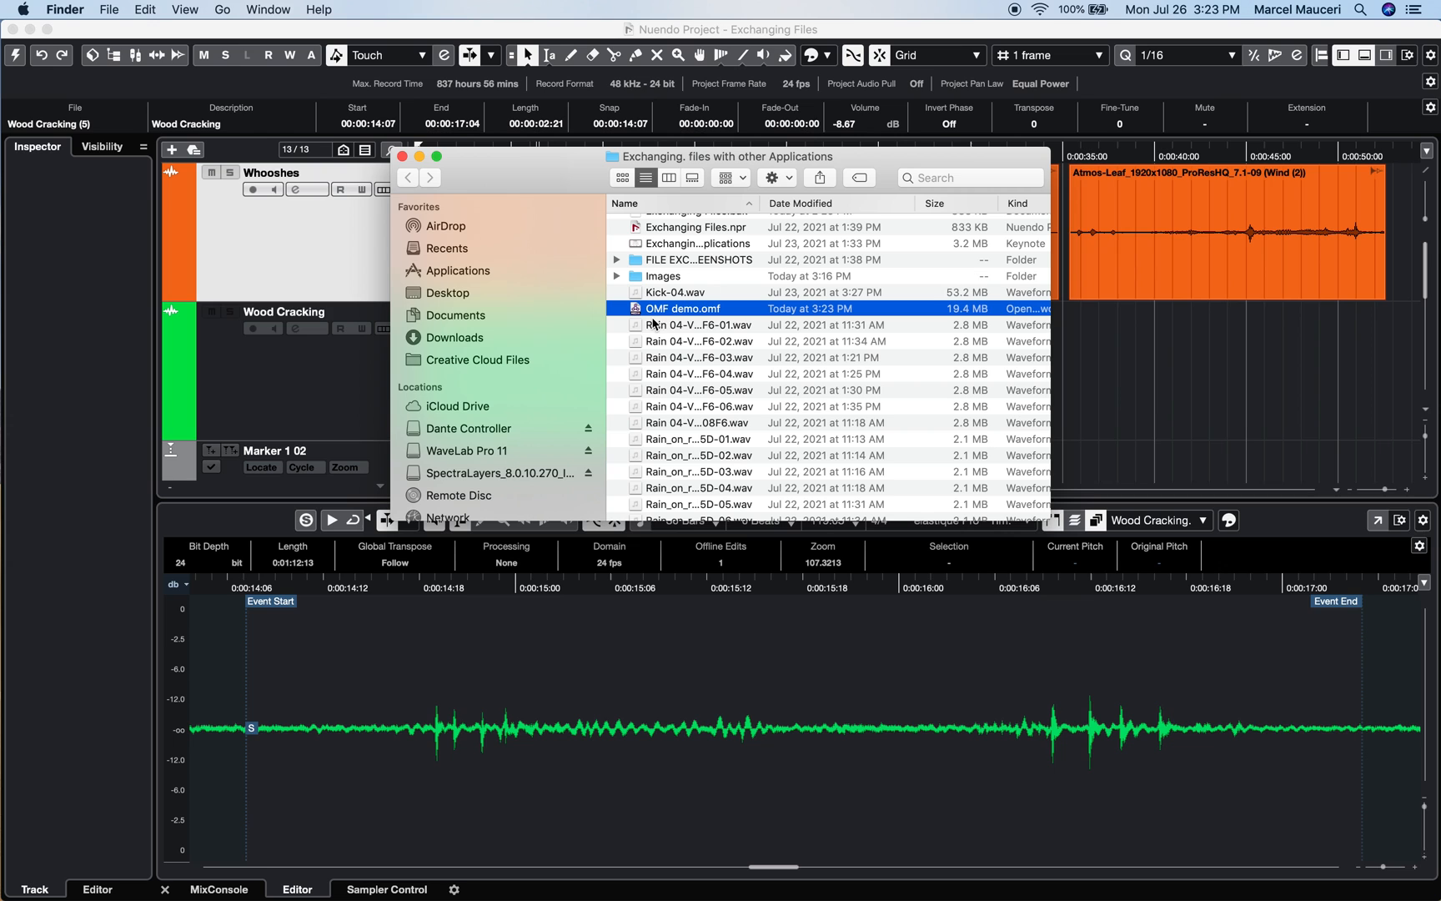
{"action": "left_click", "coordinate": [259, 53]}
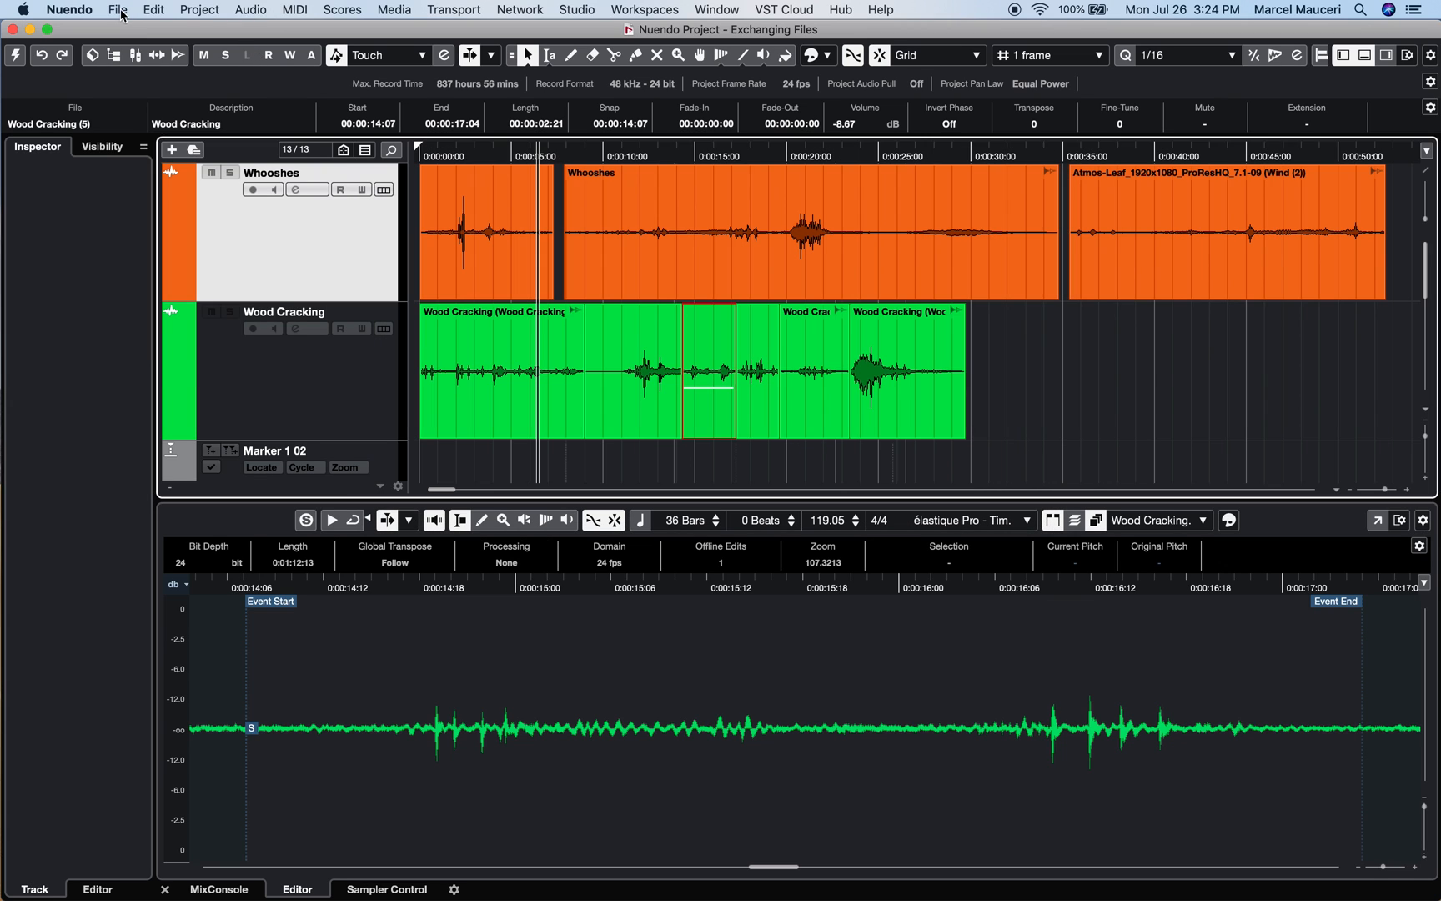
Import OMF demo.omf into a new project at its timecode position
{"action": "left_click", "coordinate": [118, 10]}
{"action": "mouse_move", "coordinate": [166, 256]}
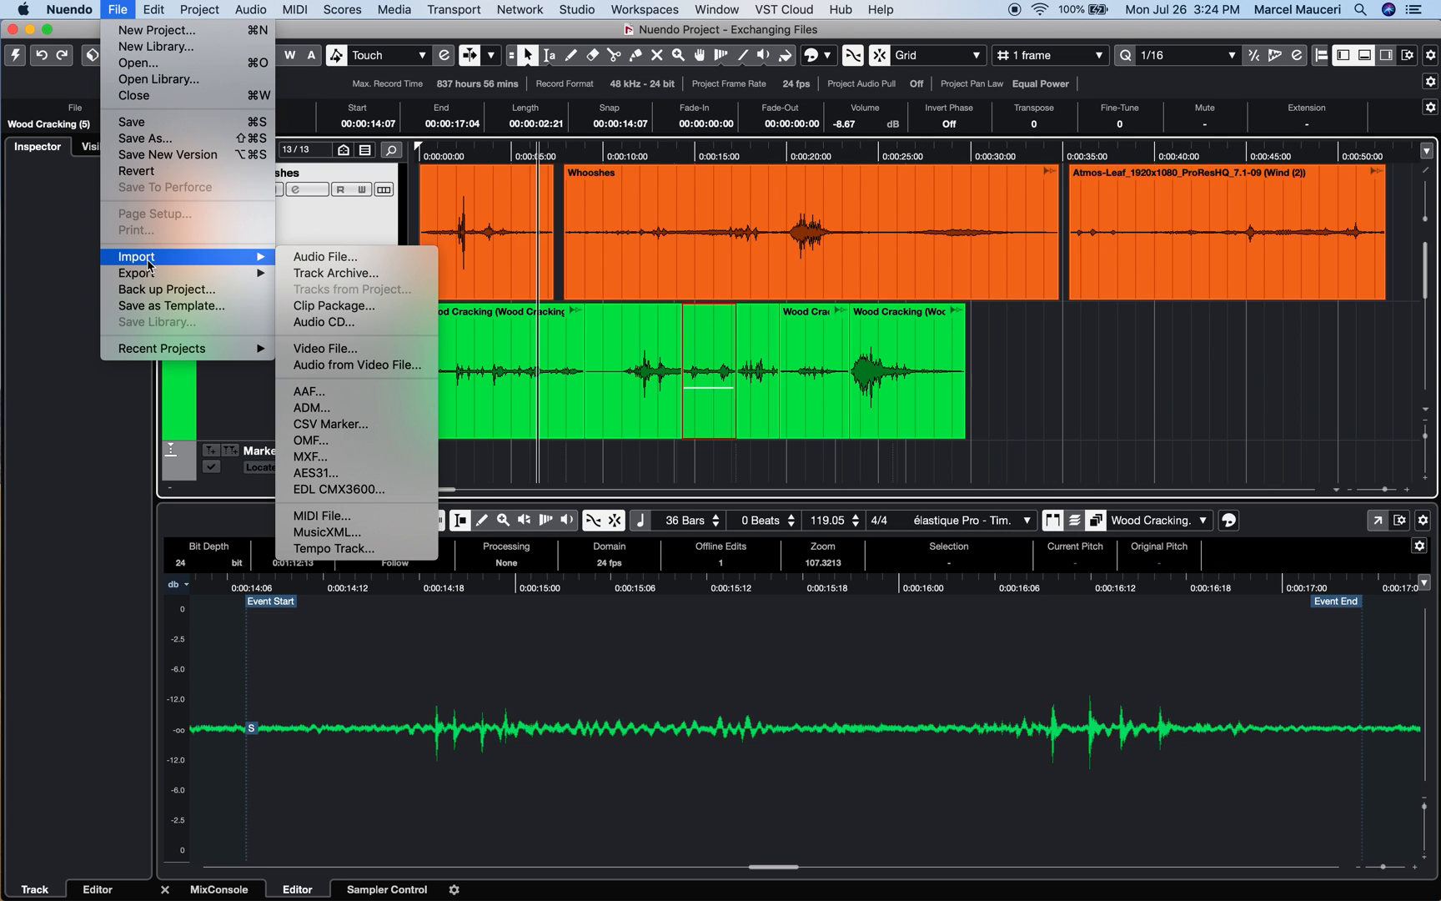
{"action": "left_click", "coordinate": [340, 435]}
{"action": "scroll", "coordinate": [340, 435], "scroll_direction": "down", "scroll_amount": 5}
{"action": "double_click", "coordinate": [342, 387]}
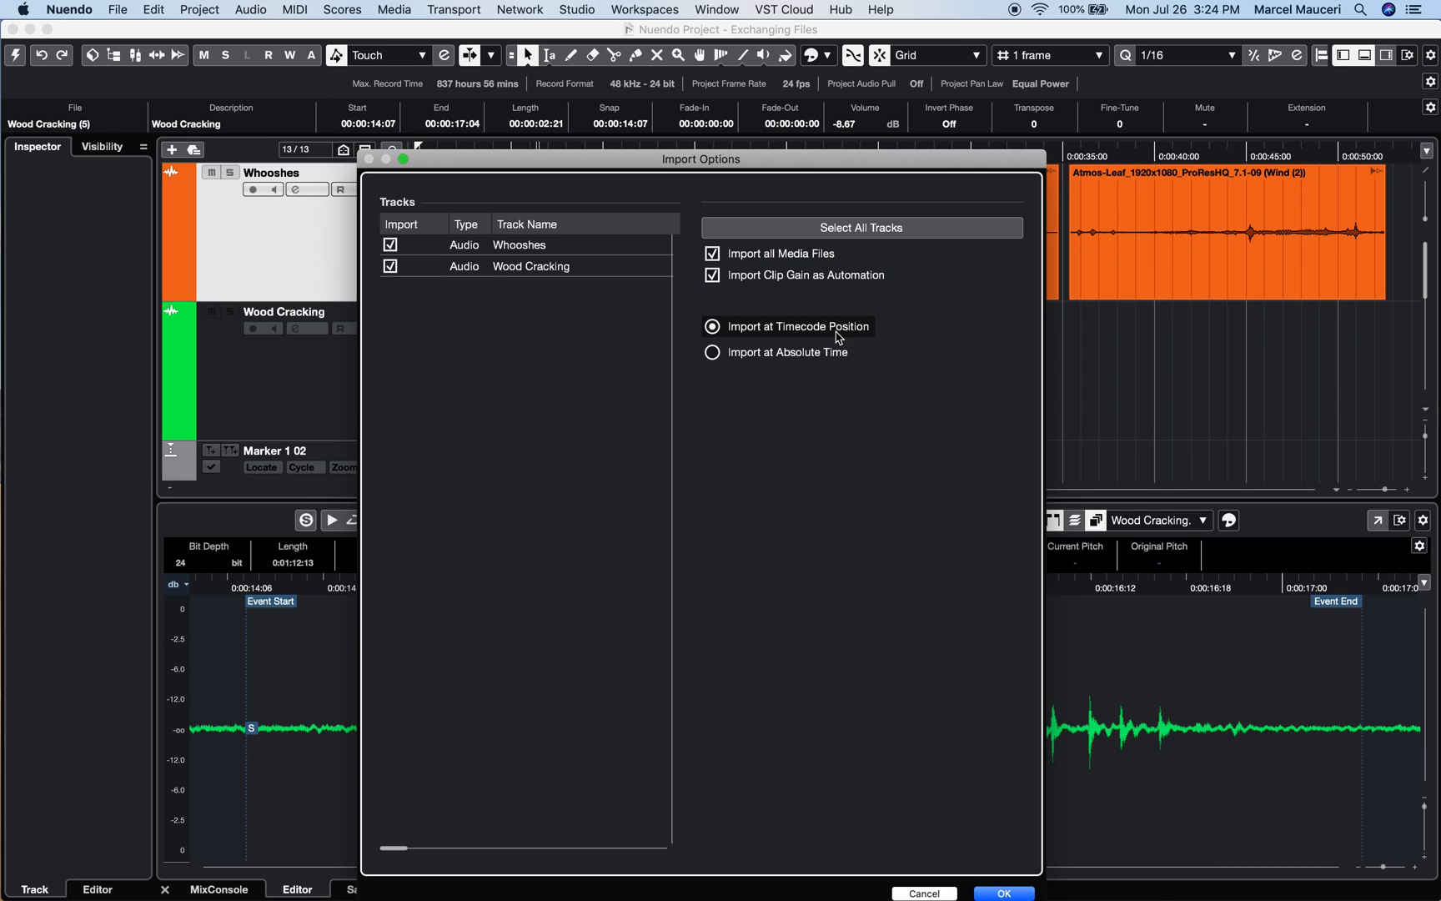
{"action": "left_click", "coordinate": [1004, 893]}
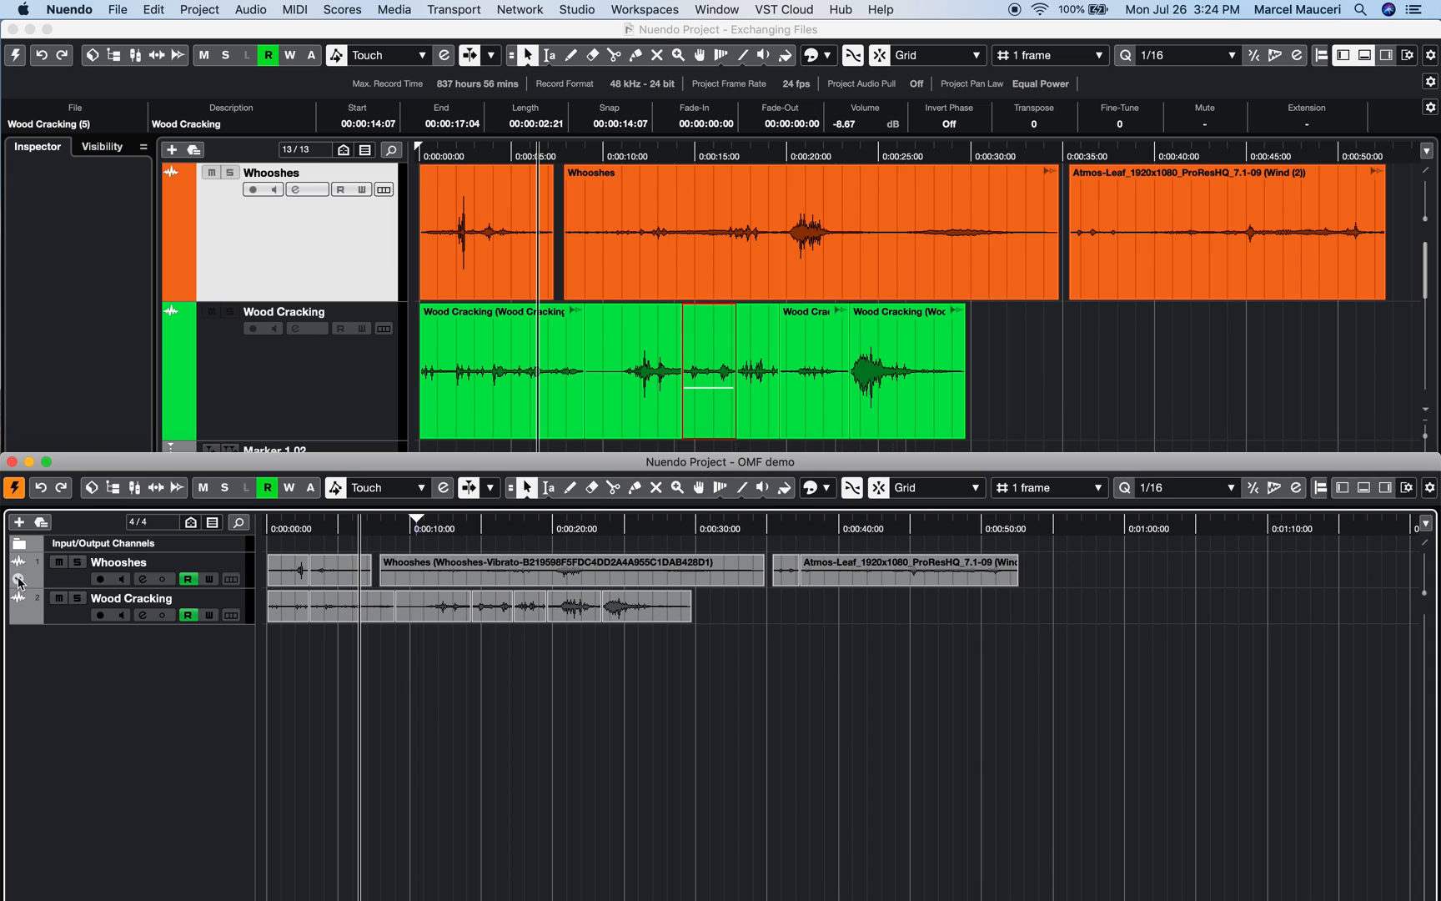
Show volume automation for Whooshes and Wood Cracking, lowering the first clip to -1.64 dB
{"action": "left_click", "coordinate": [18, 582]}
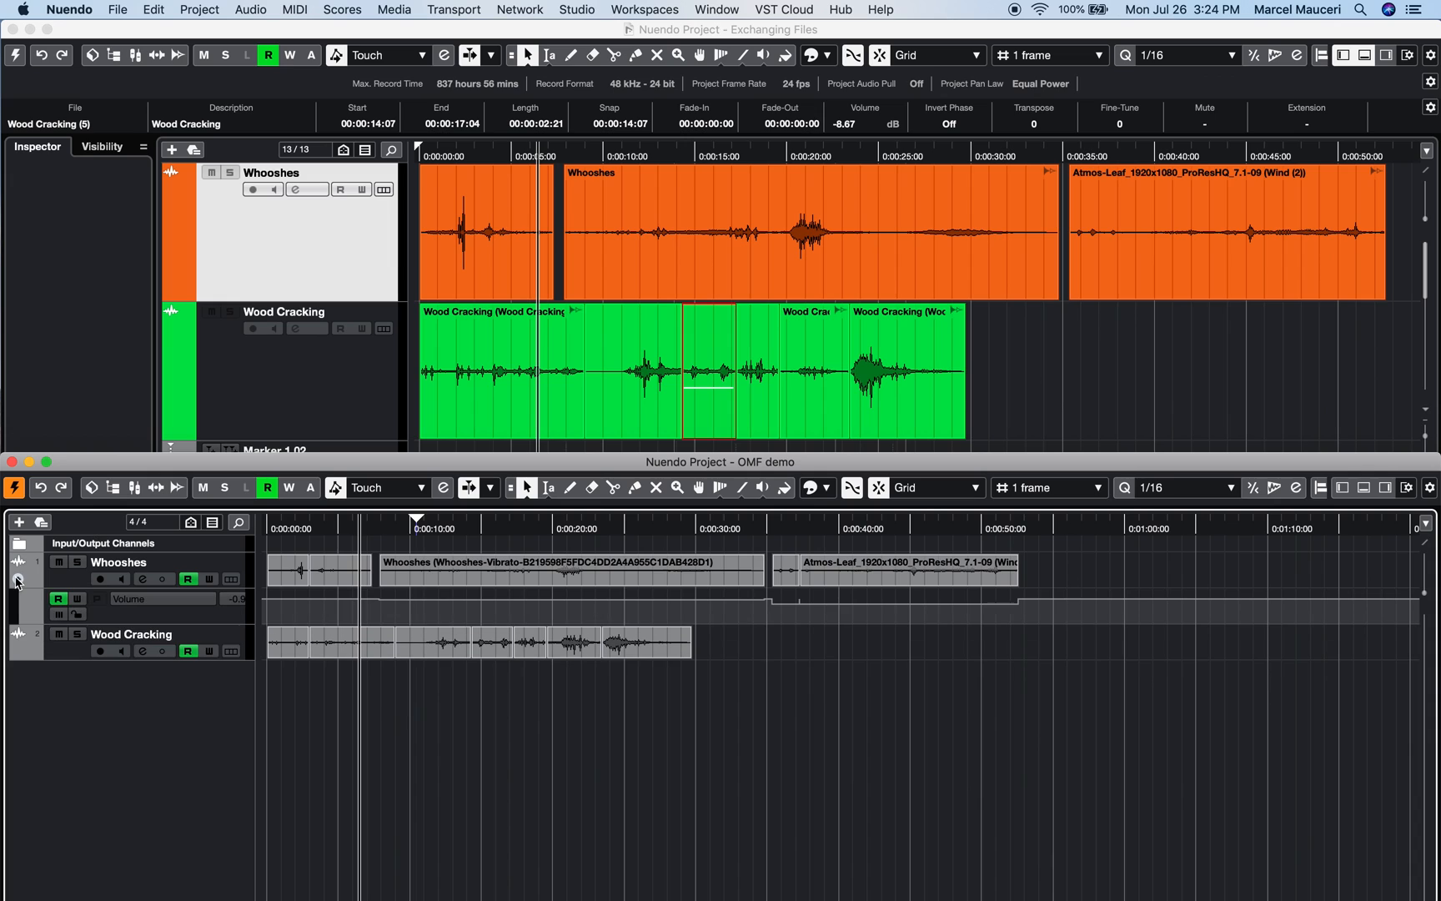
{"action": "left_click", "coordinate": [21, 653]}
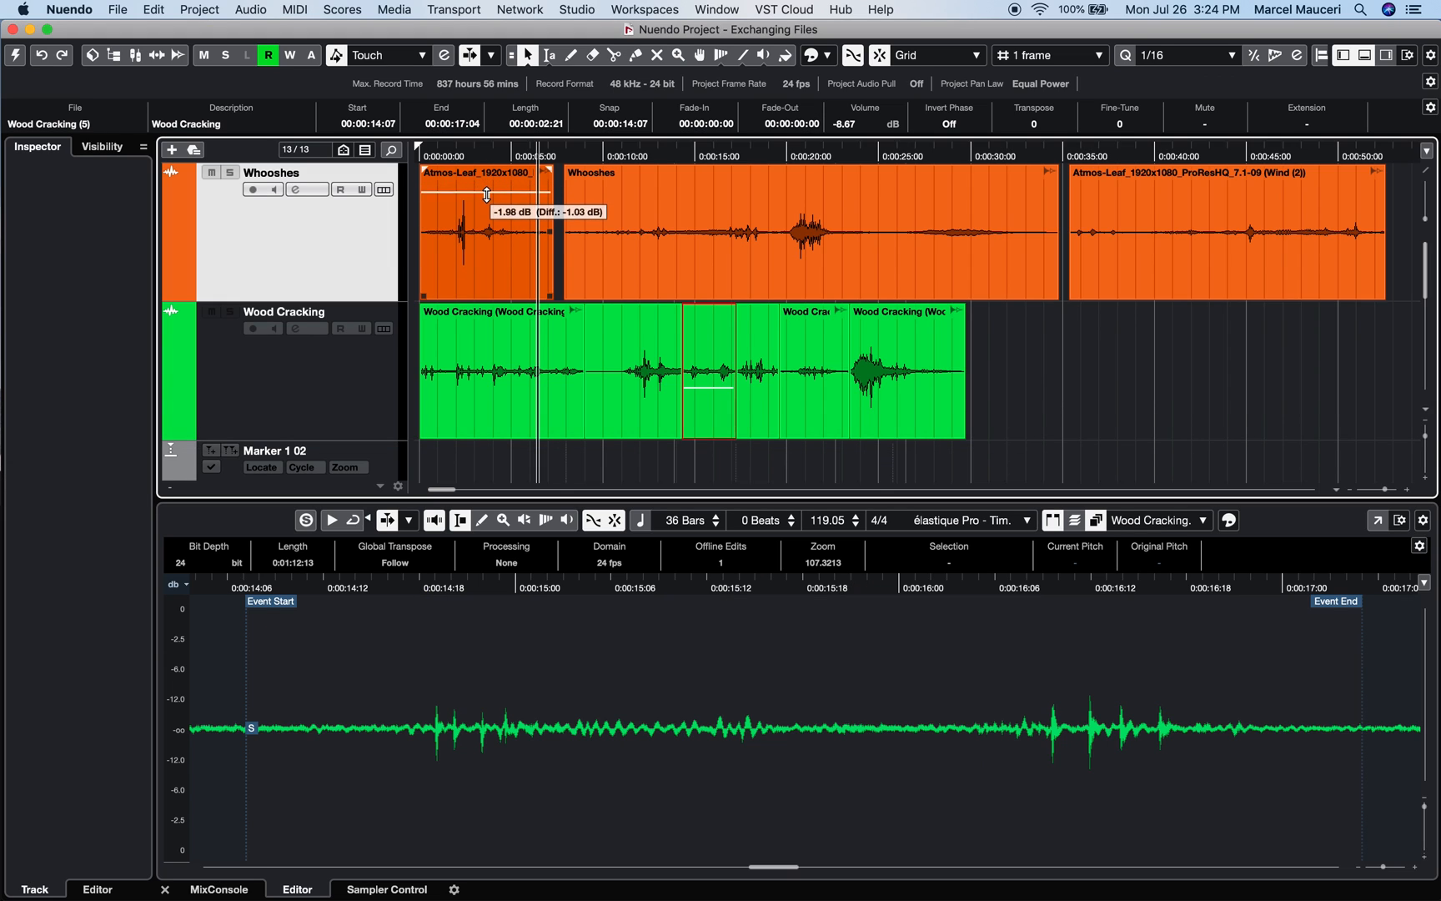
{"action": "left_click_drag", "start_coordinate": [483, 215], "coordinate": [486, 190]}
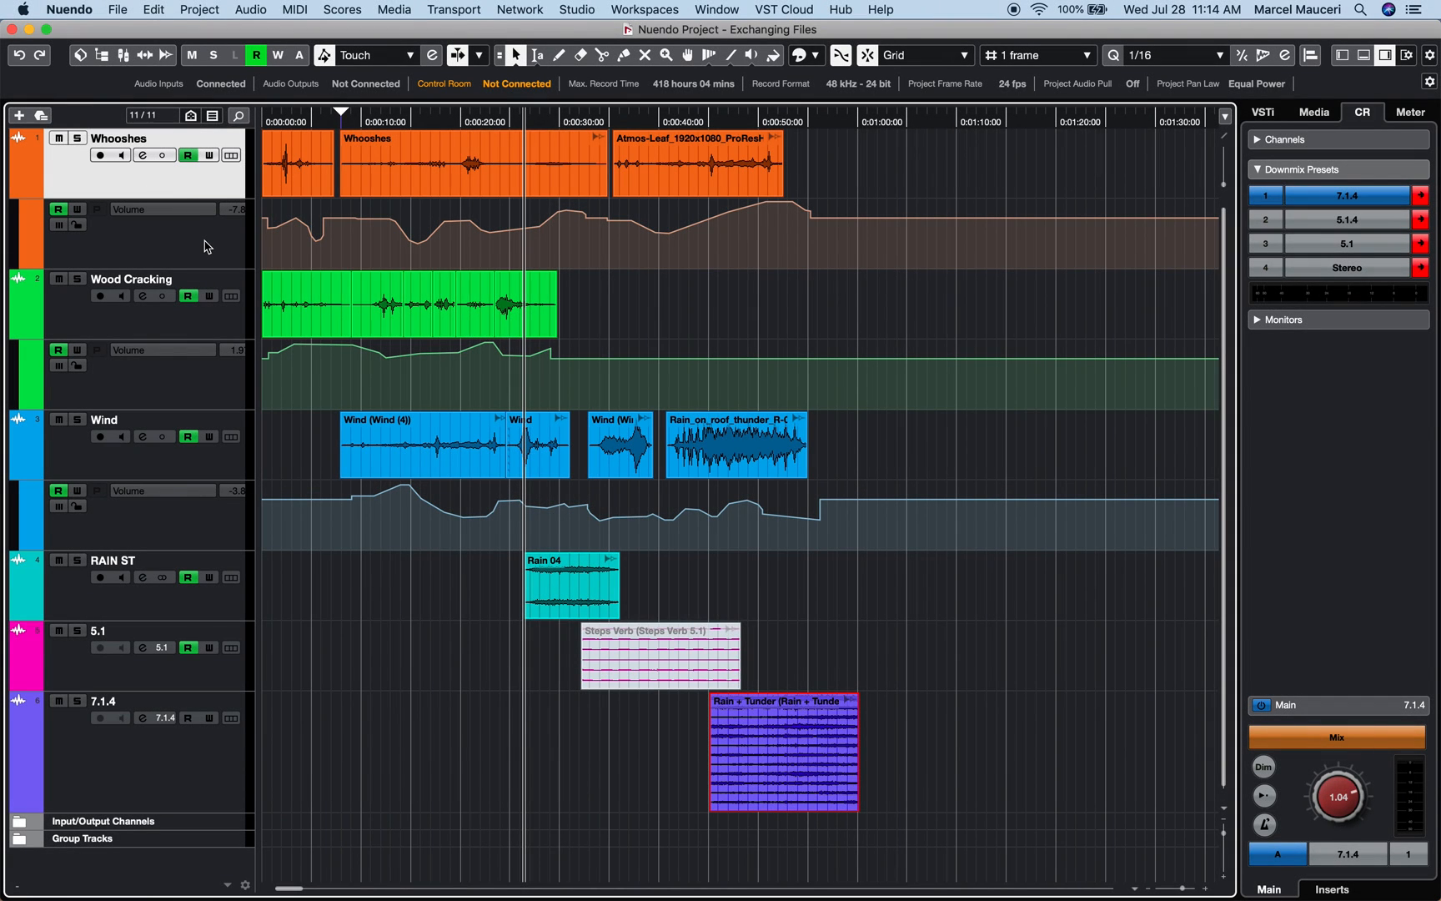
{"action": "left_click", "coordinate": [190, 329]}
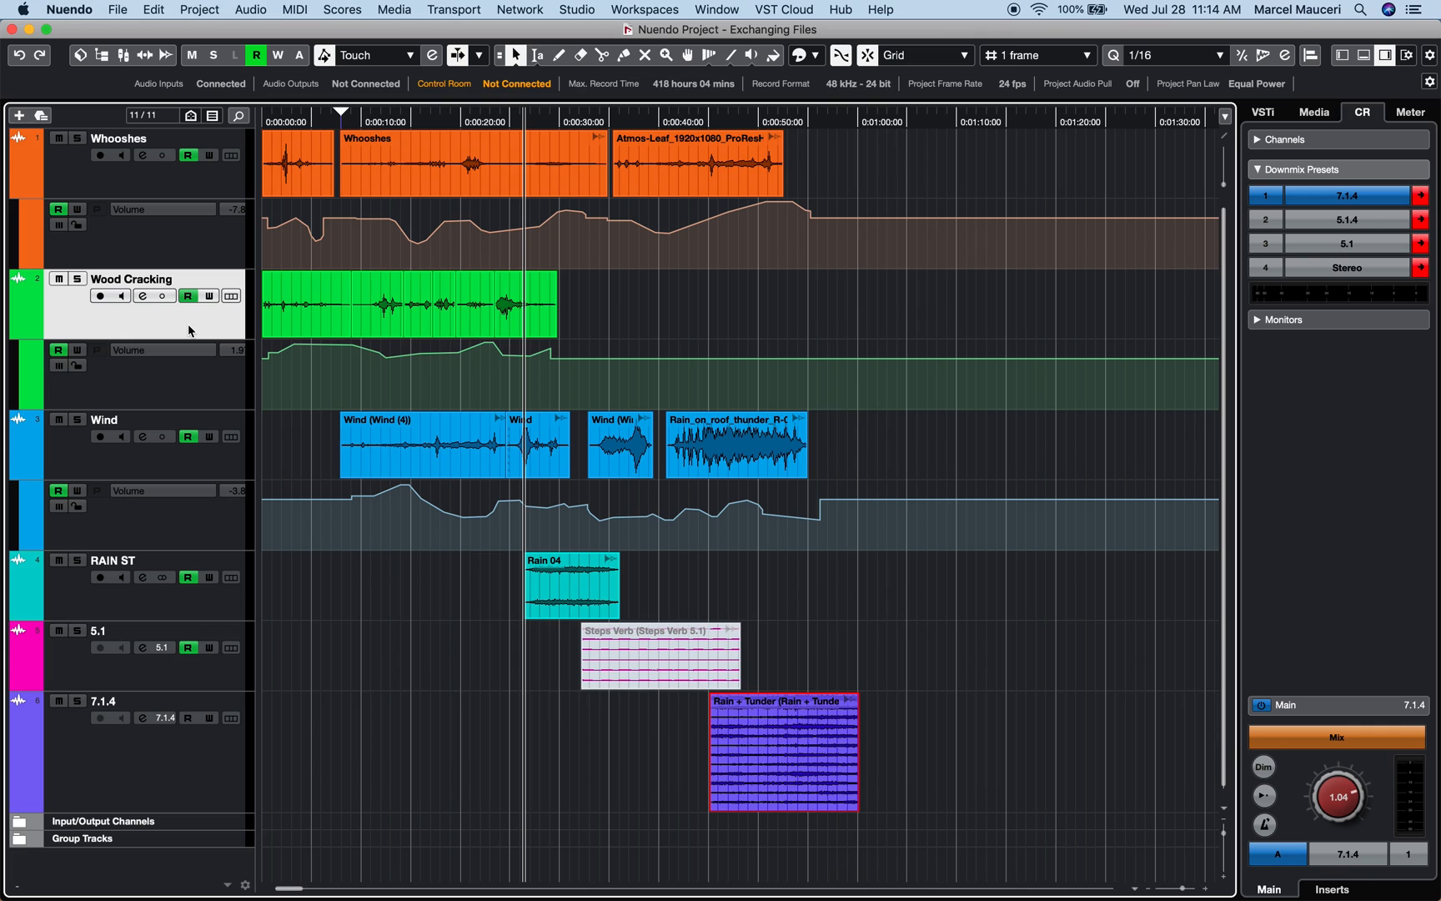
{"action": "left_click", "coordinate": [189, 467]}
{"action": "left_click", "coordinate": [199, 613]}
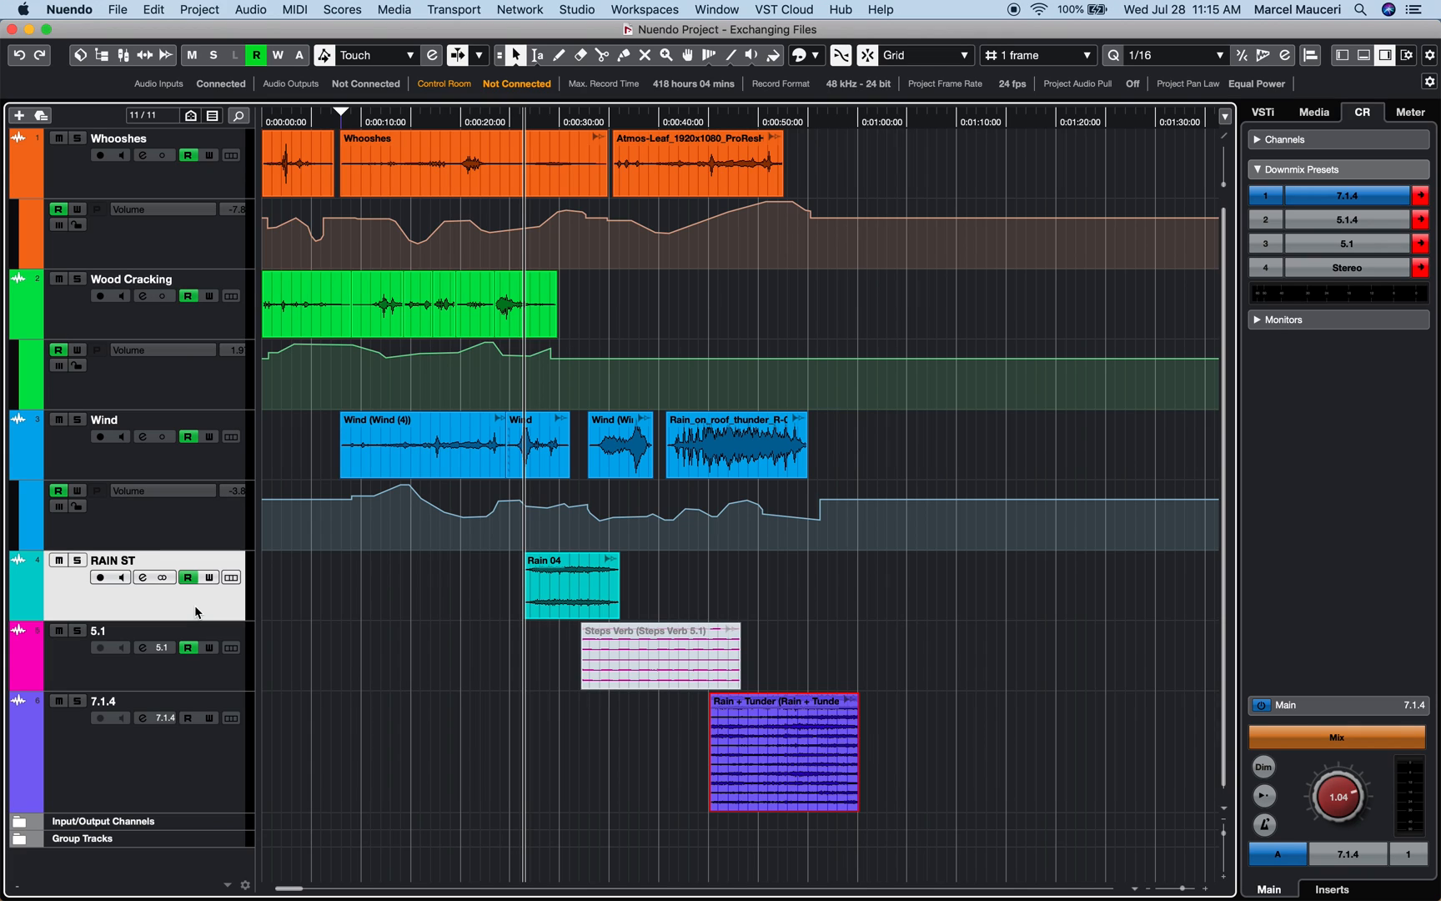
{"action": "left_click", "coordinate": [199, 685]}
{"action": "left_click", "coordinate": [208, 777]}
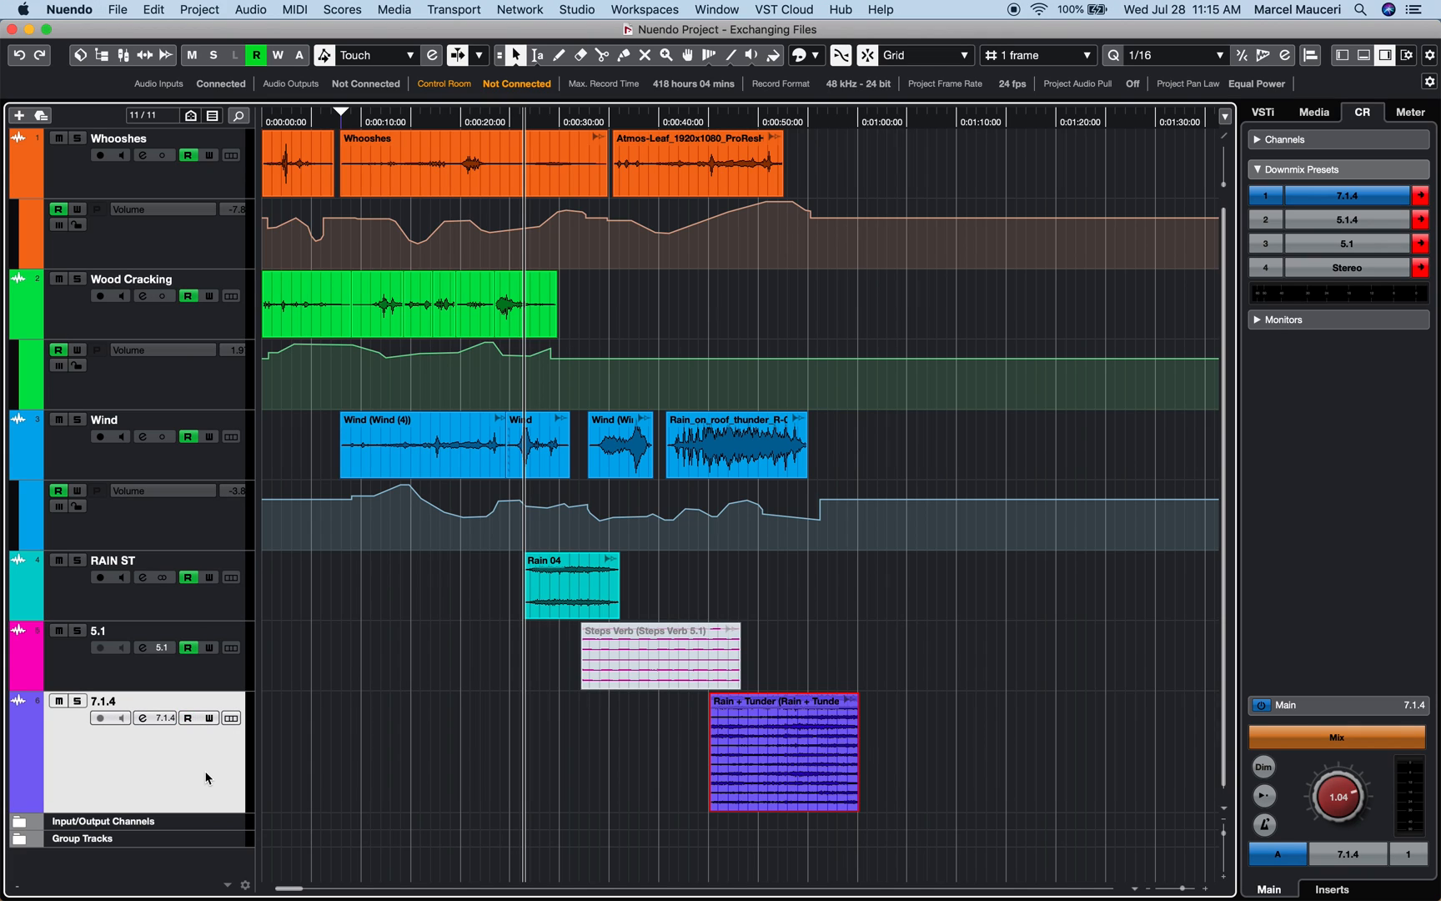
{"action": "left_click", "coordinate": [392, 421]}
Set up an AAF export of all tracks, with everything exported to one file
{"action": "left_click", "coordinate": [118, 9]}
{"action": "mouse_move", "coordinate": [166, 276]}
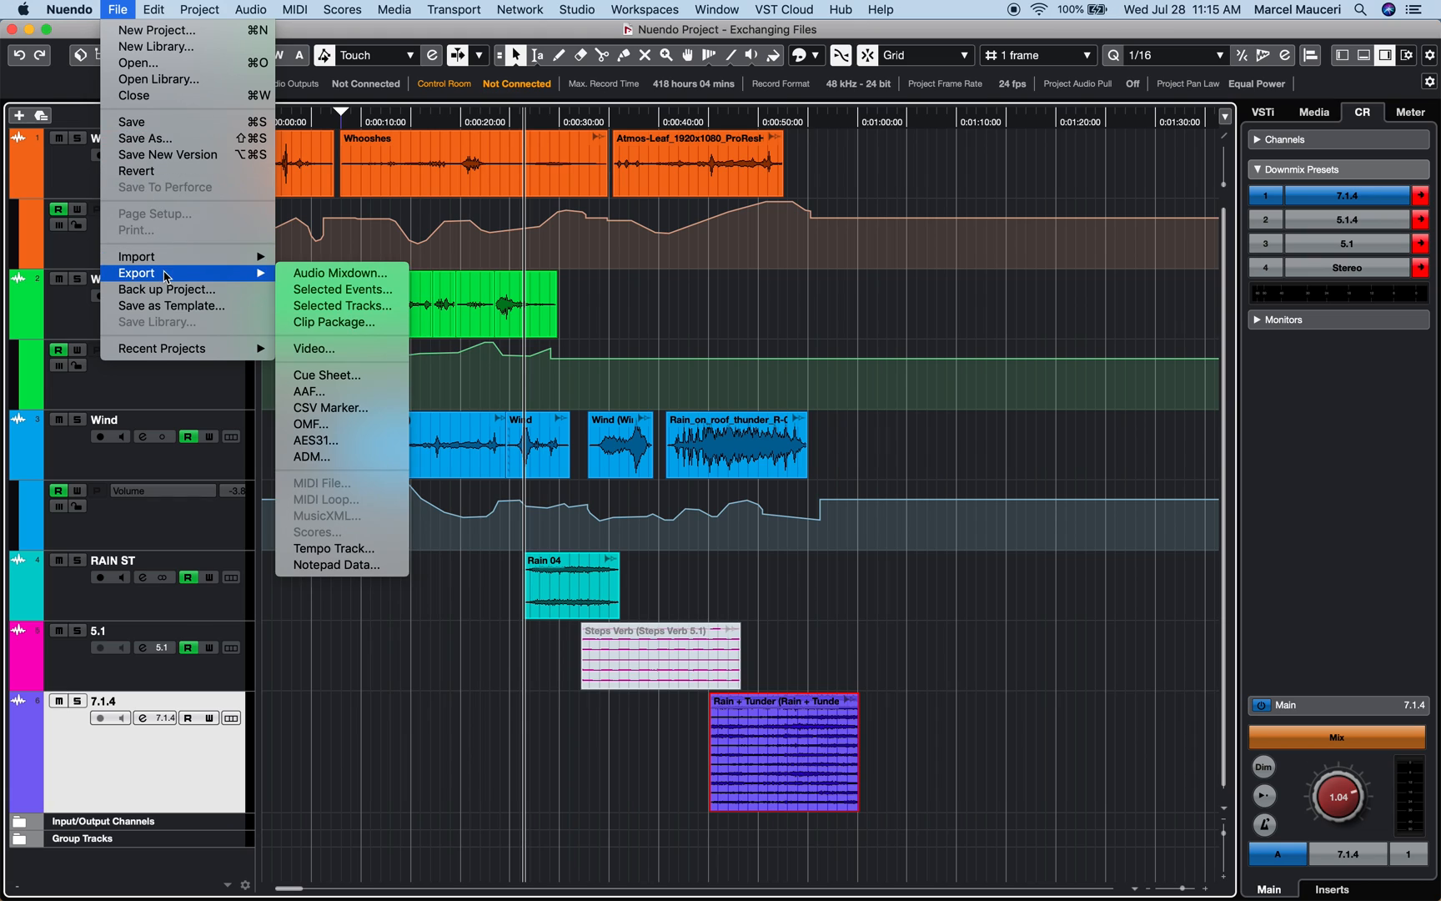
{"action": "left_click", "coordinate": [349, 393]}
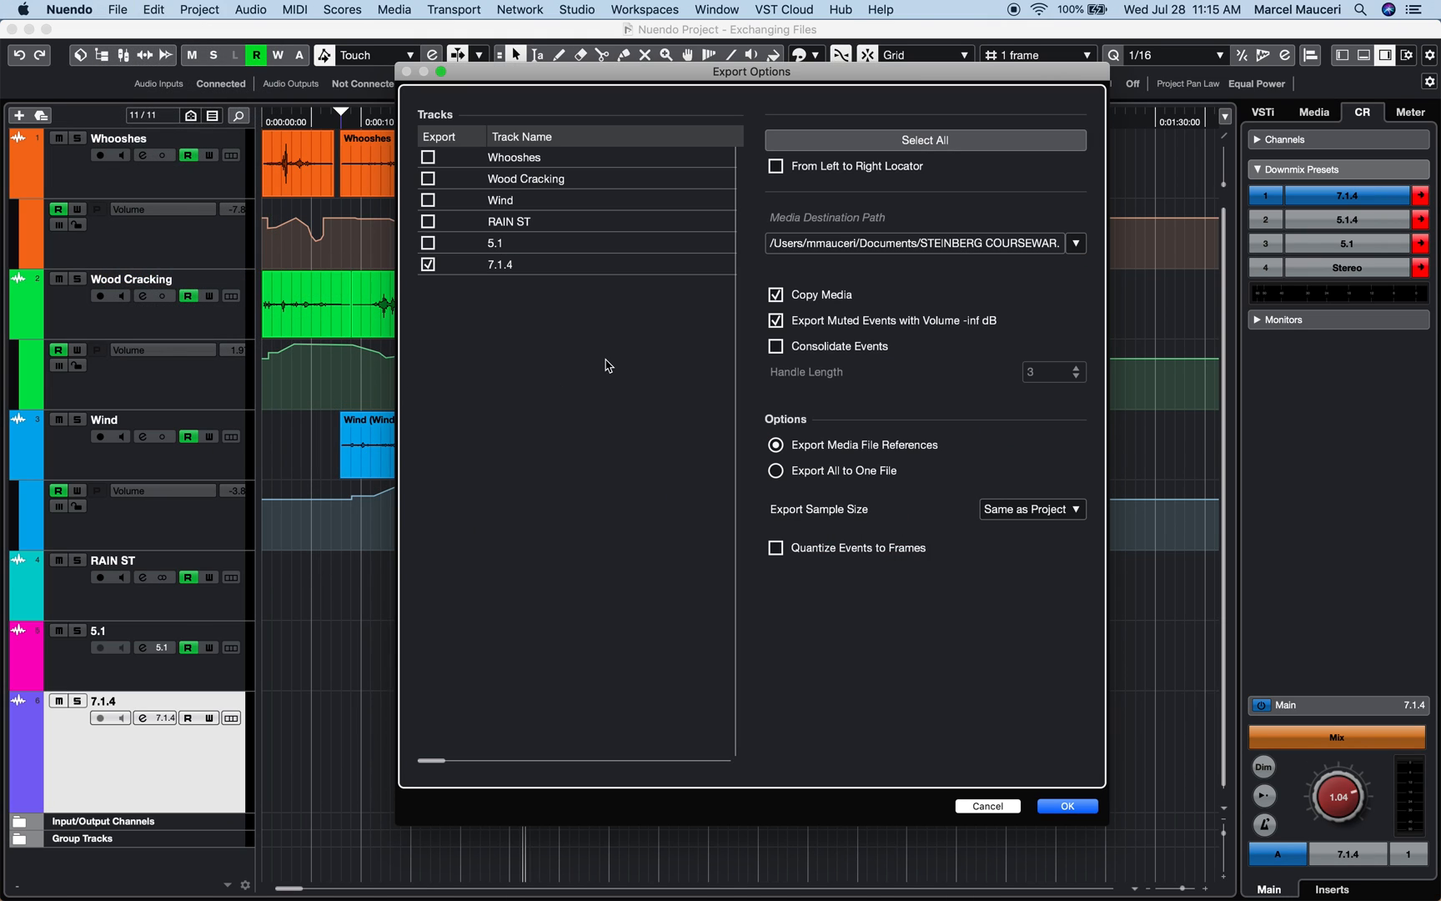
{"action": "left_click", "coordinate": [848, 142]}
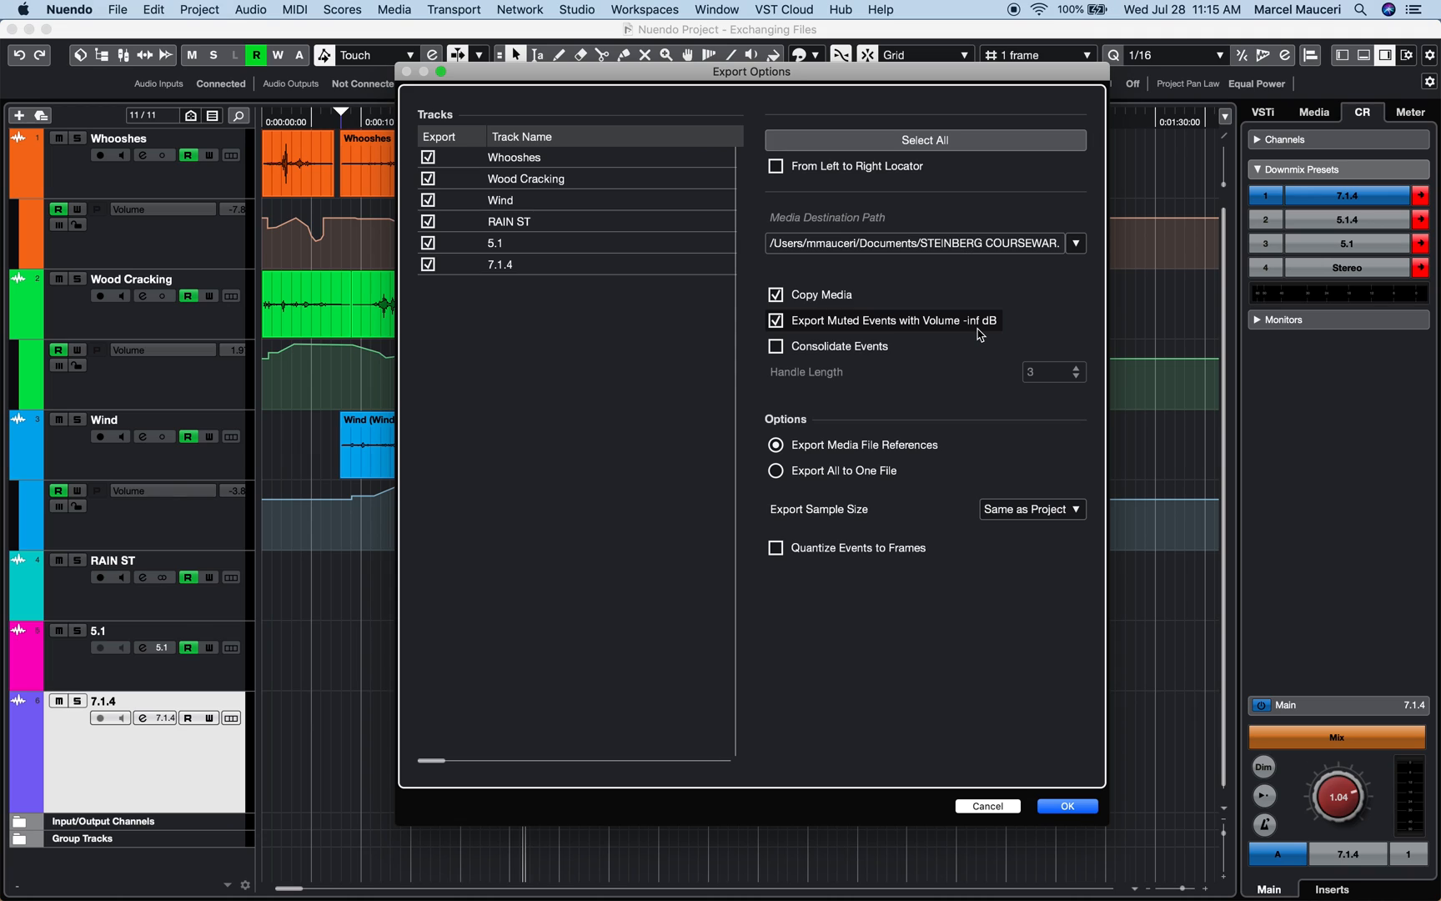
{"action": "left_click", "coordinate": [793, 478]}
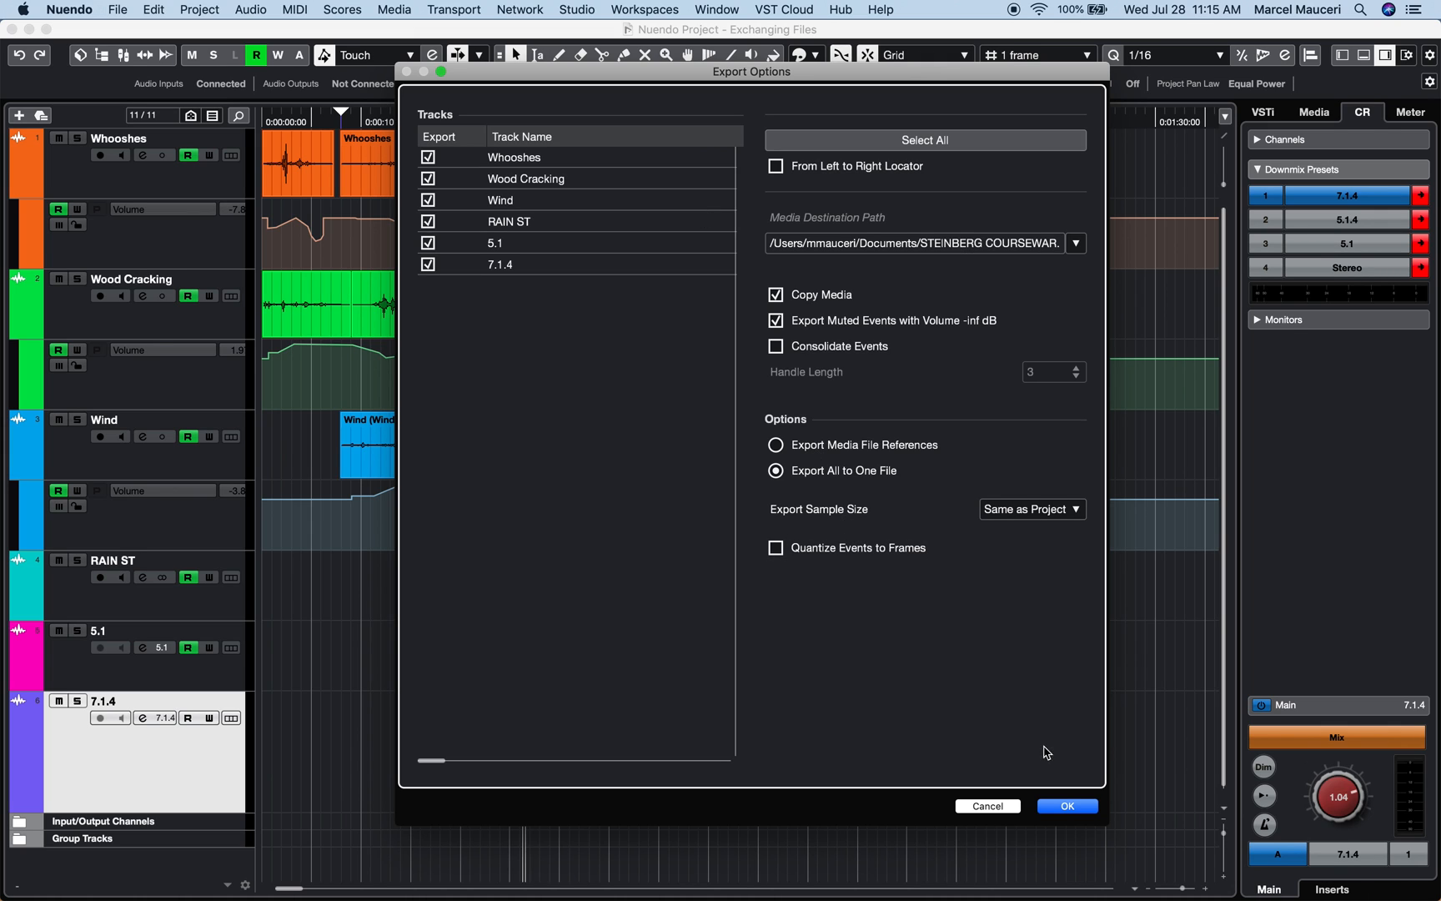
{"action": "left_click", "coordinate": [1067, 807]}
Save the AAF export as AAF Demo.aaf
{"action": "type", "text": "AAF"}
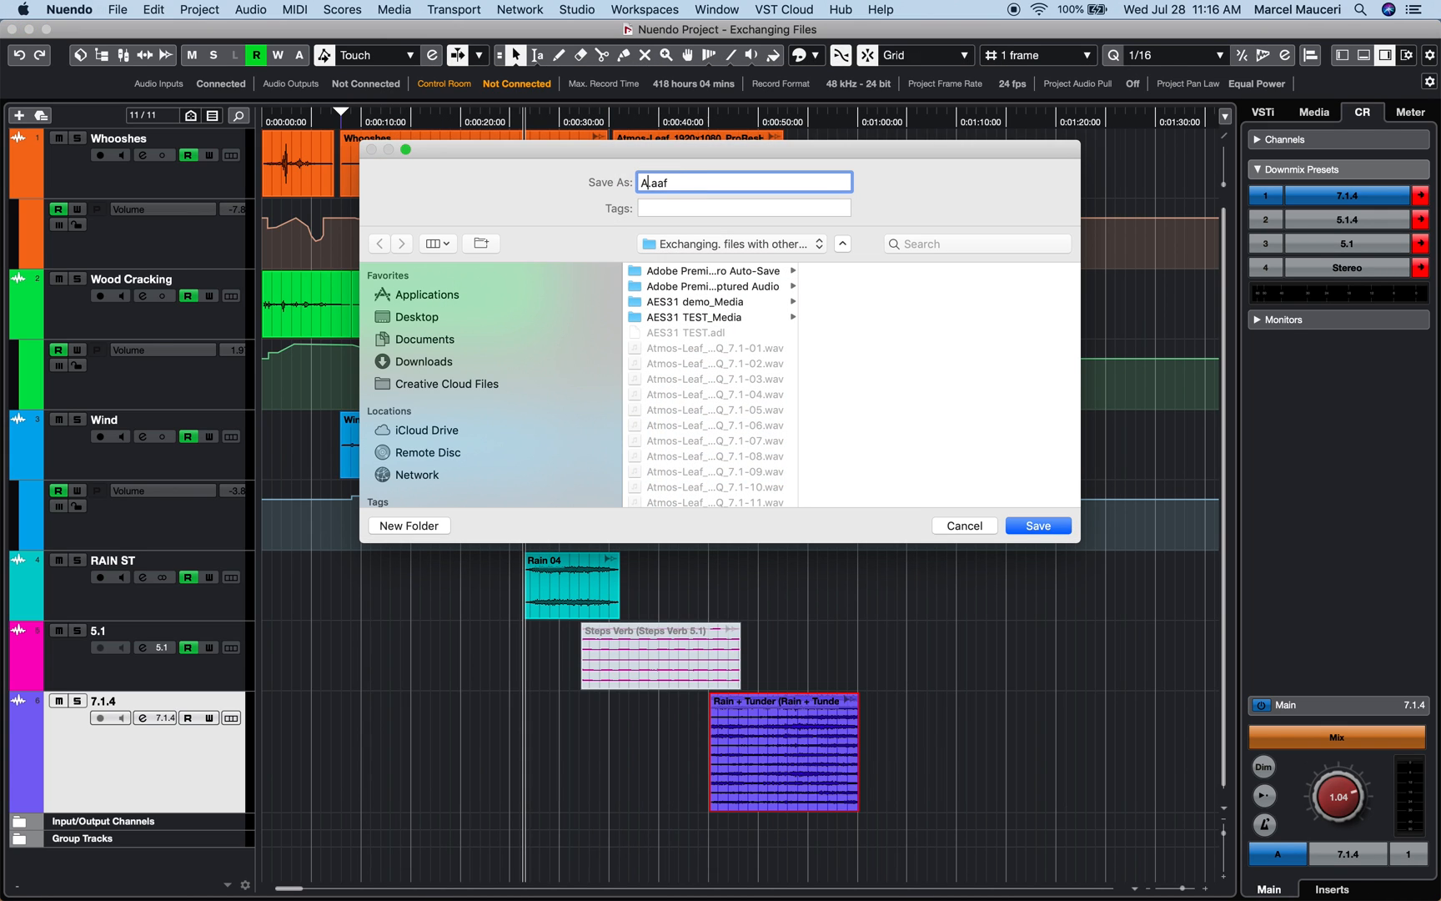
{"action": "type", "text": " Demo"}
{"action": "left_click", "coordinate": [1039, 531]}
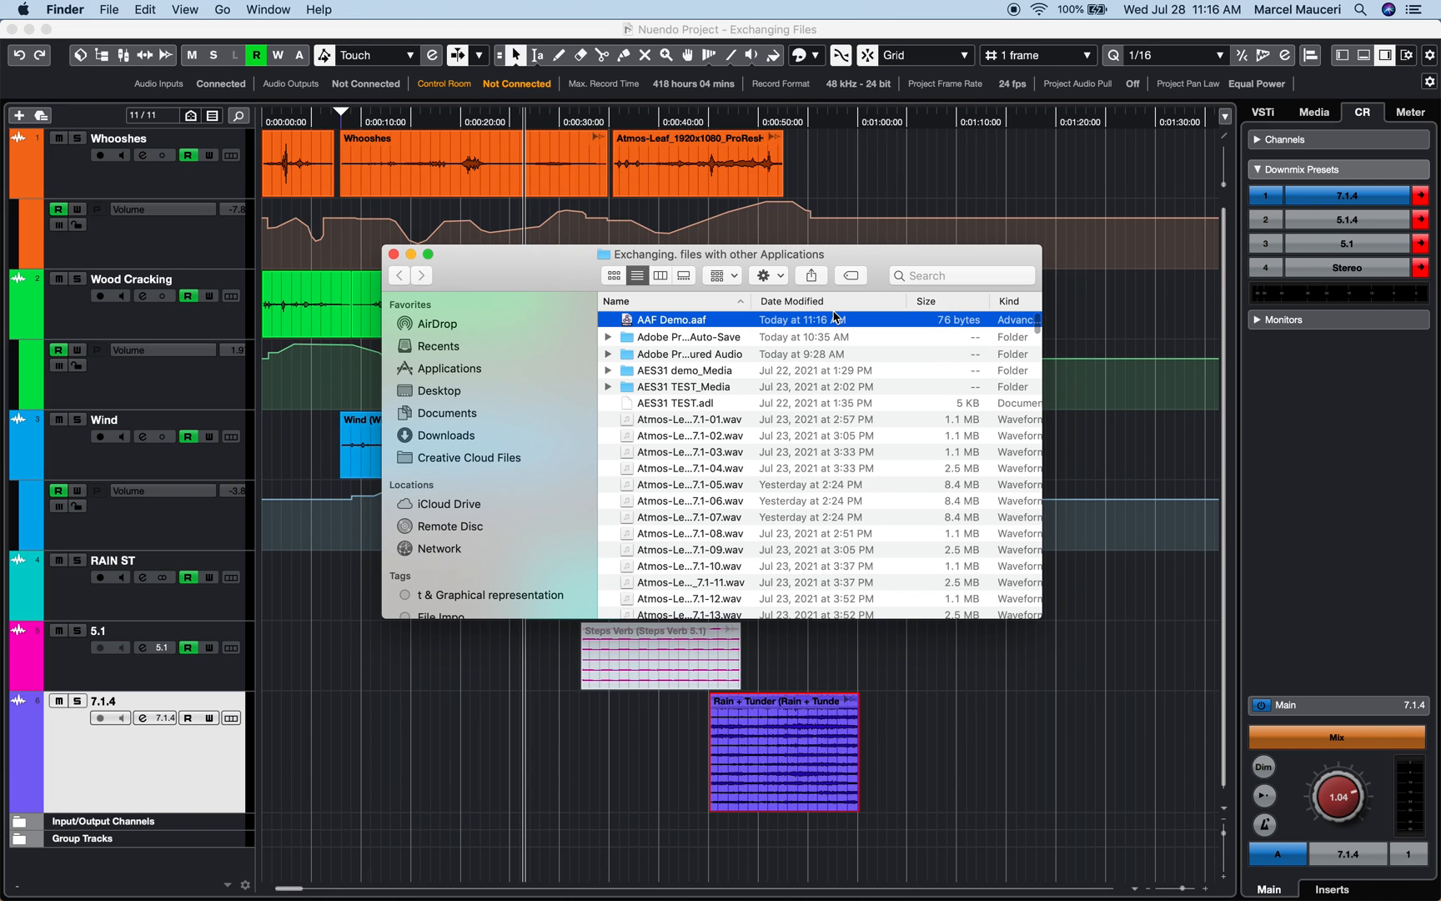
{"action": "left_click", "coordinate": [123, 9]}
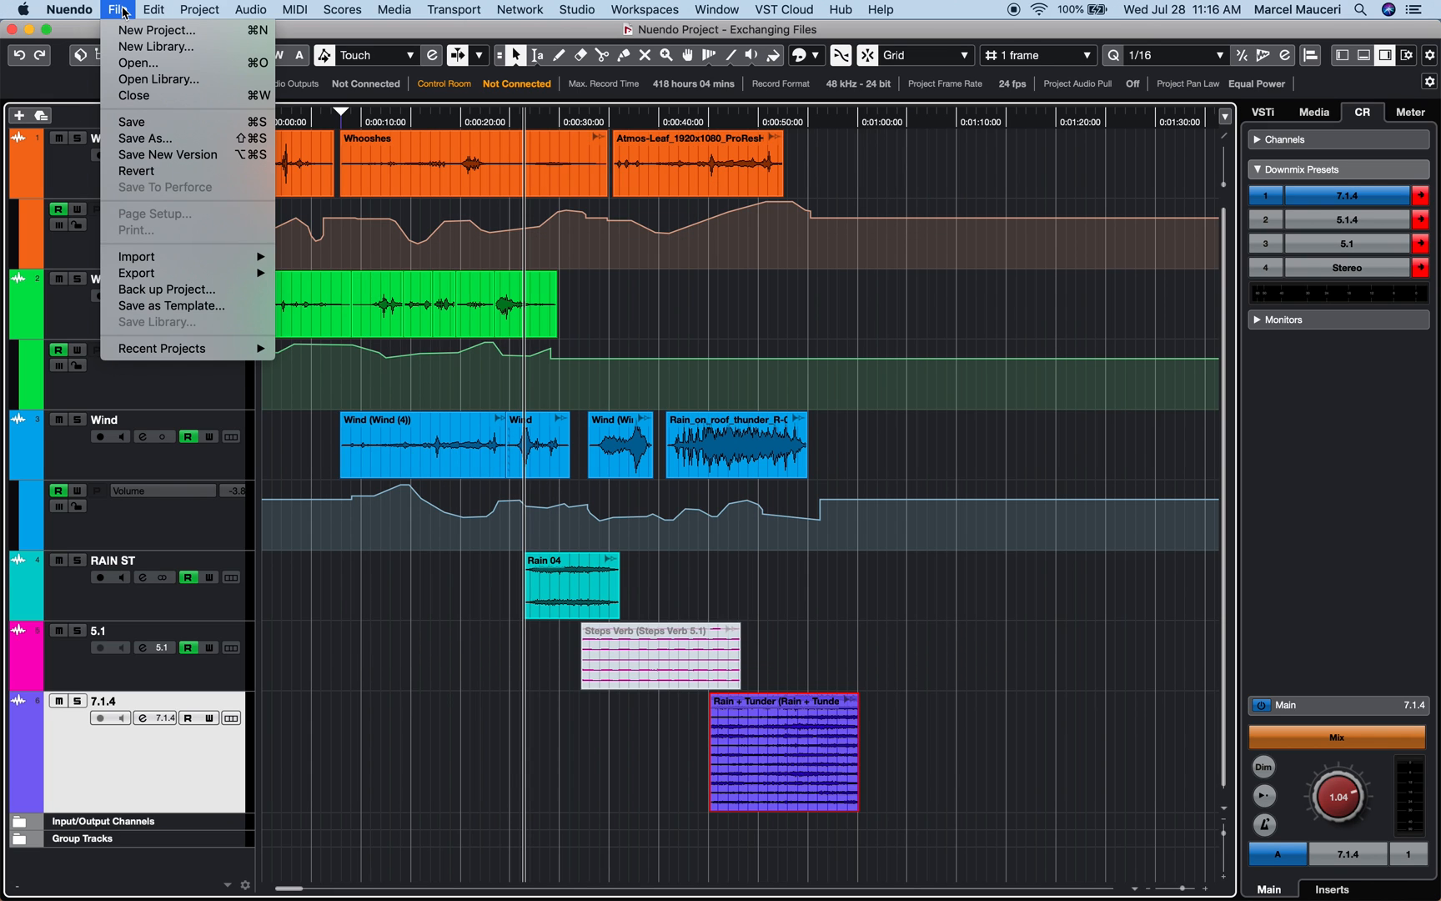
{"action": "mouse_move", "coordinate": [173, 262]}
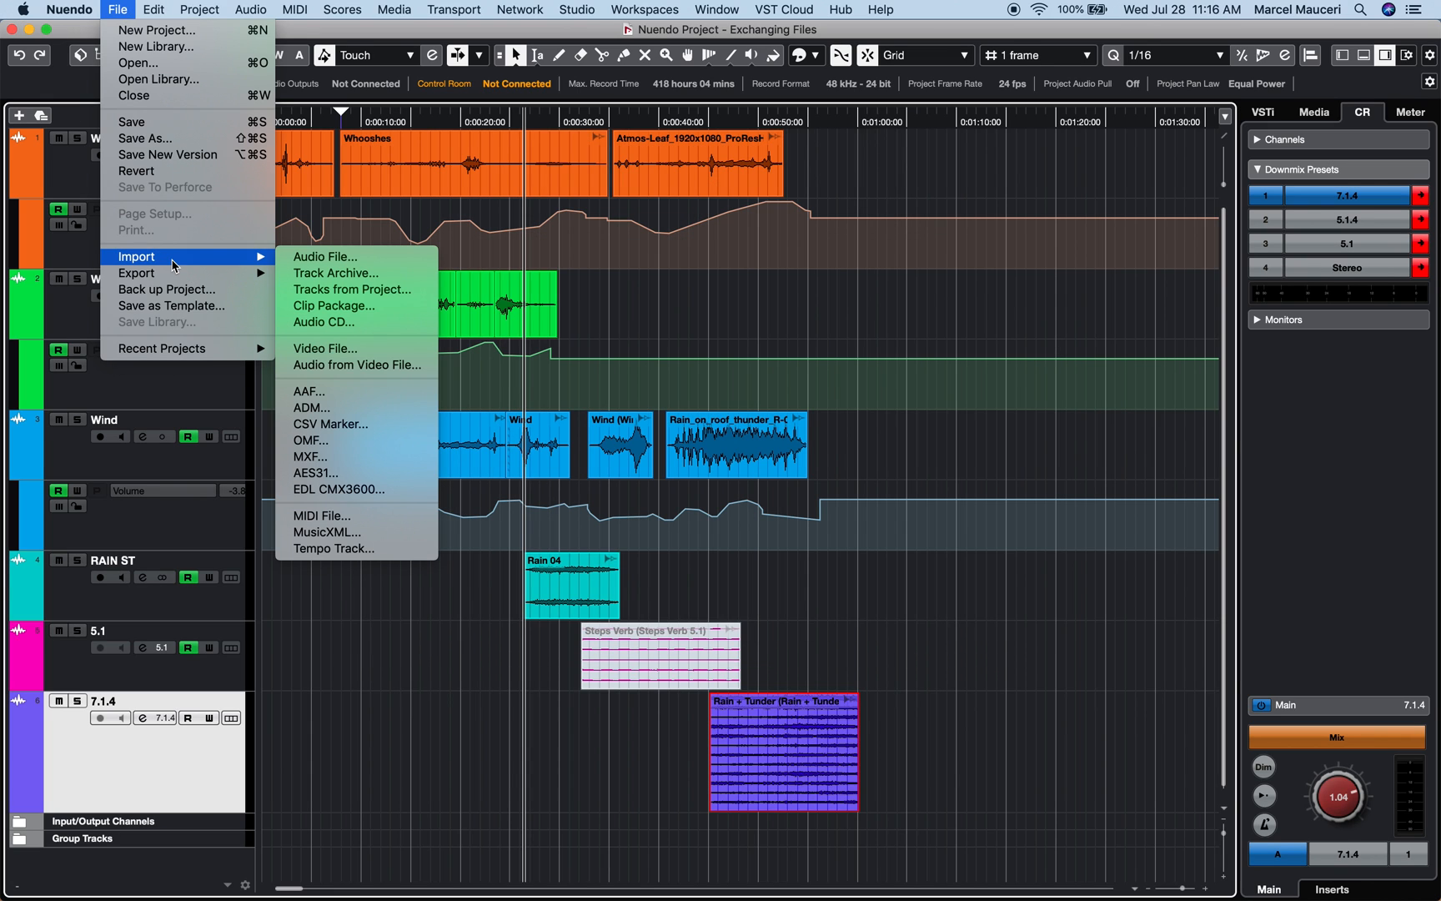
Import all tracks of AAF Demo.aaf into a new project and raise track 8's Steps Verb clip to 7.82 dB
{"action": "left_click", "coordinate": [363, 401]}
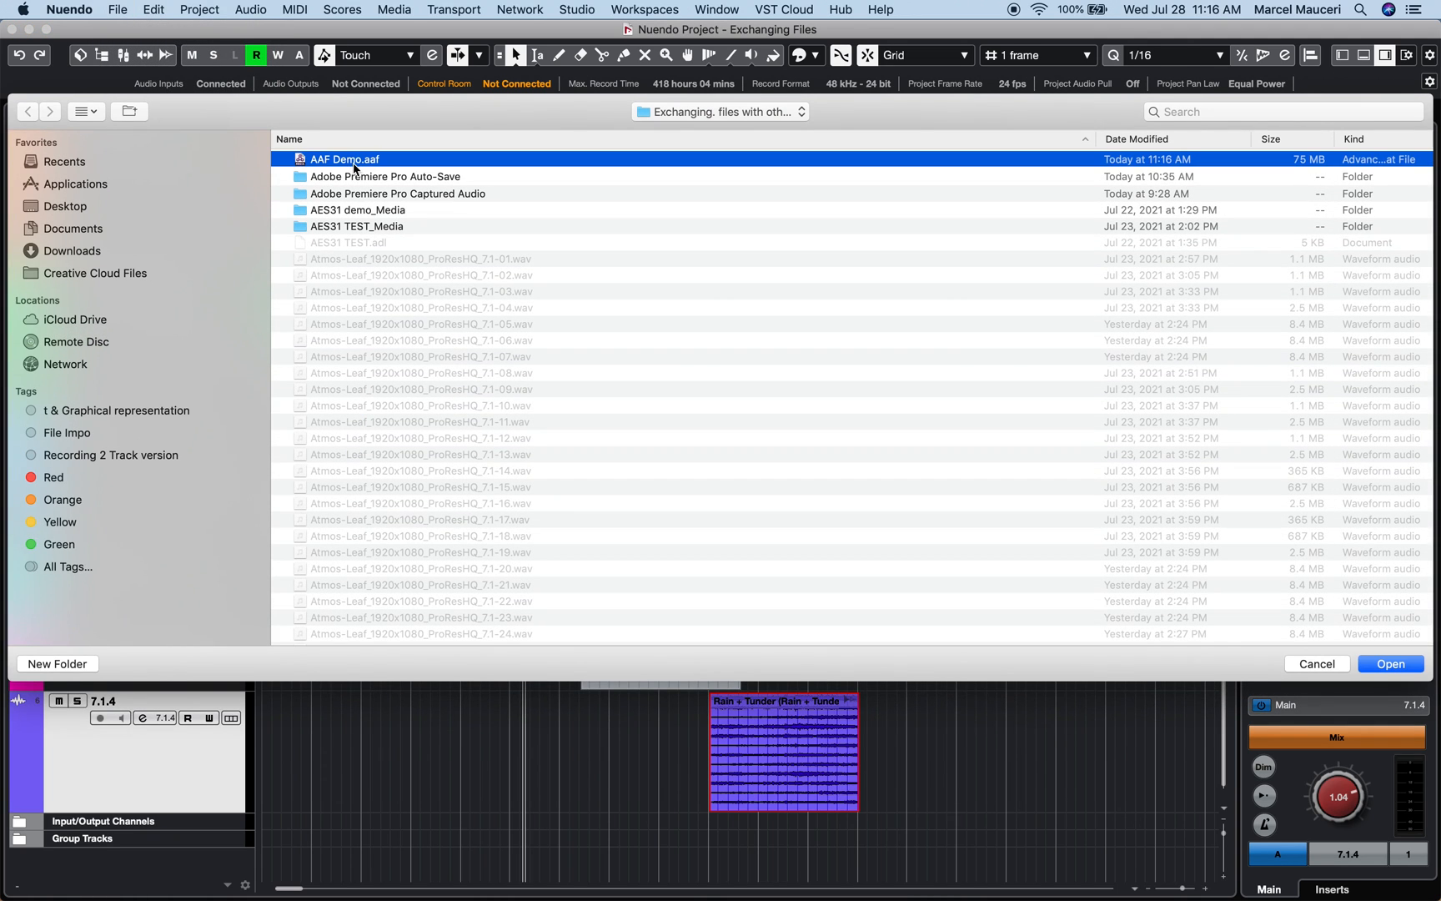
{"action": "left_click", "coordinate": [1409, 665]}
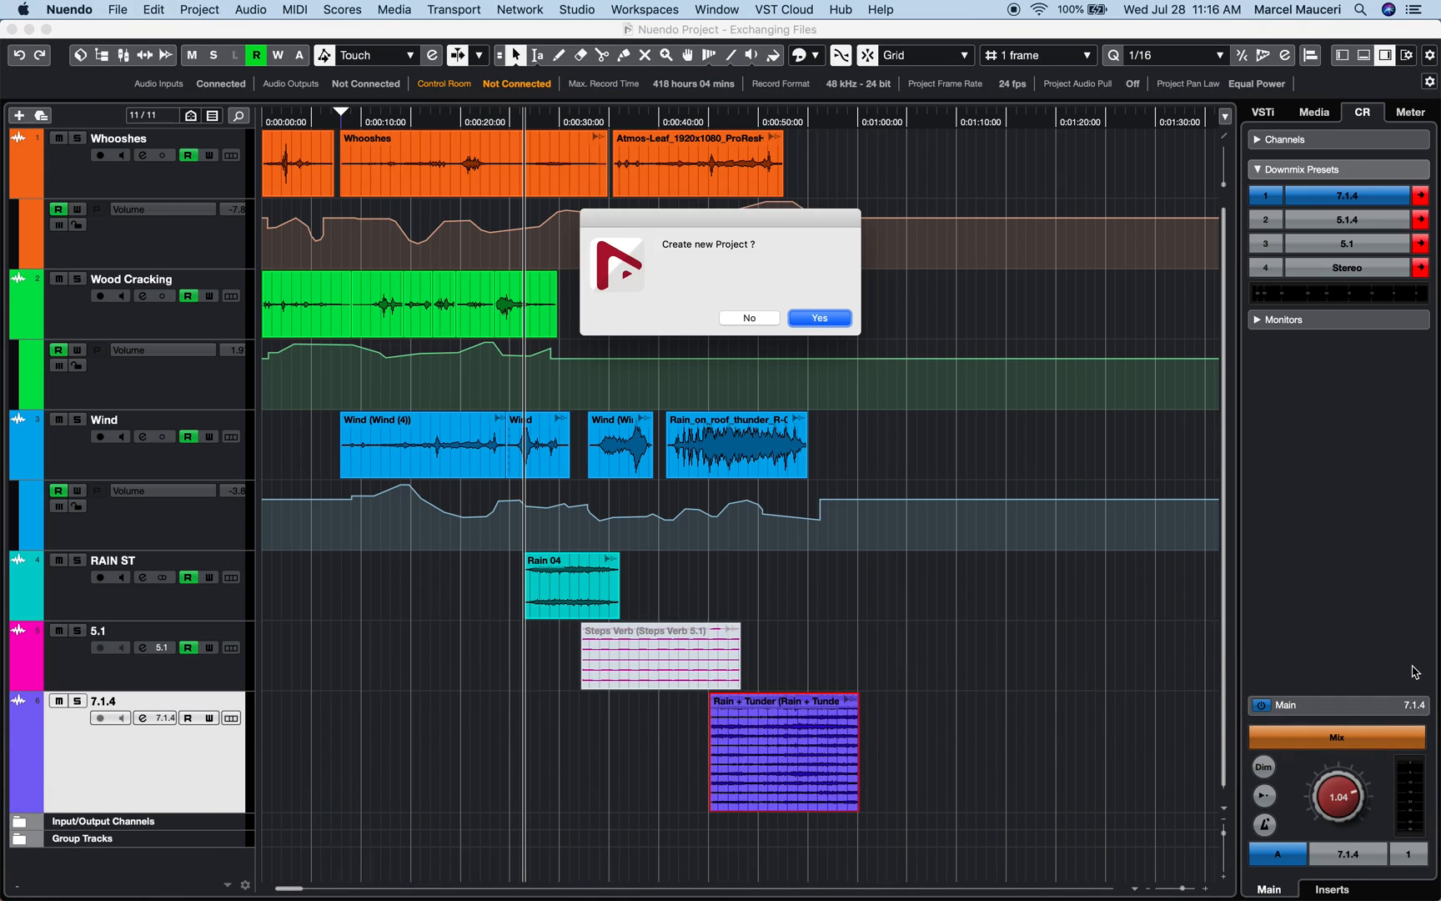
{"action": "key", "text": "Return"}
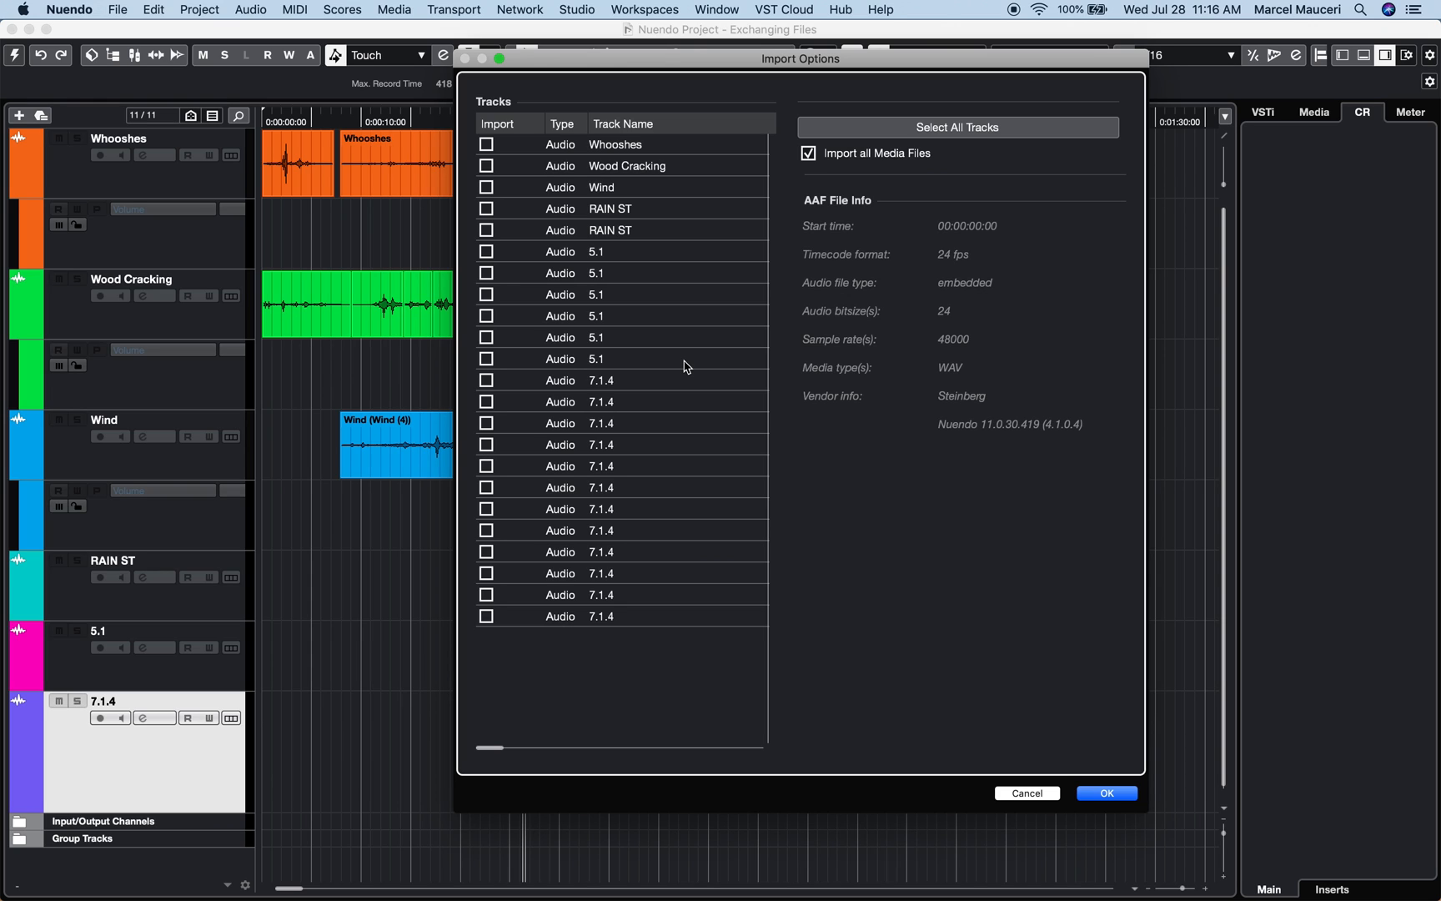
{"action": "left_click", "coordinate": [959, 127]}
{"action": "left_click", "coordinate": [1092, 794]}
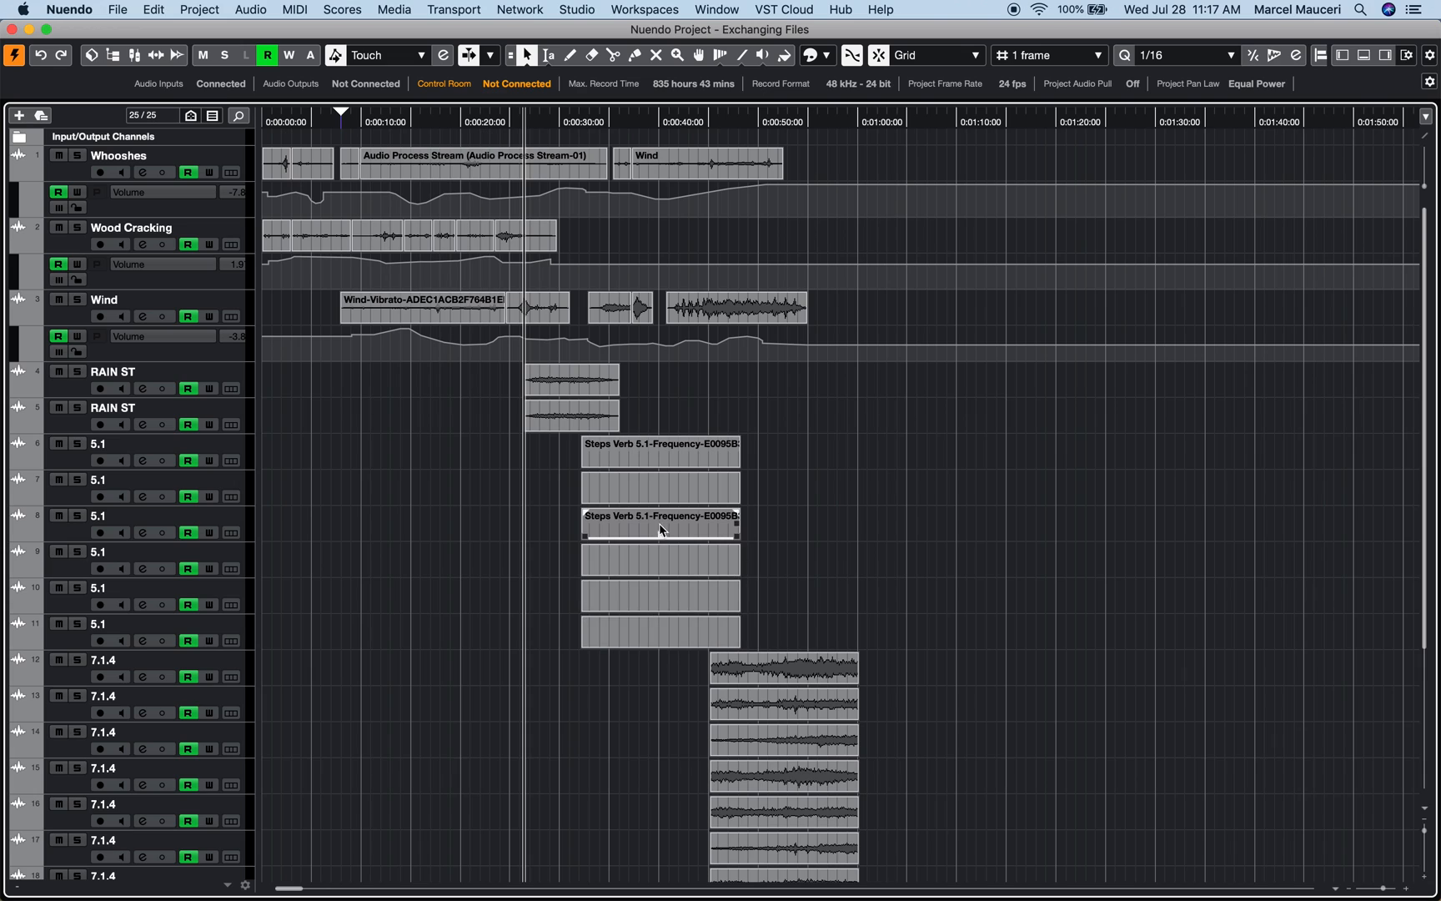
{"action": "left_click", "coordinate": [663, 537]}
{"action": "left_click_drag", "start_coordinate": [660, 511], "coordinate": [700, 105]}
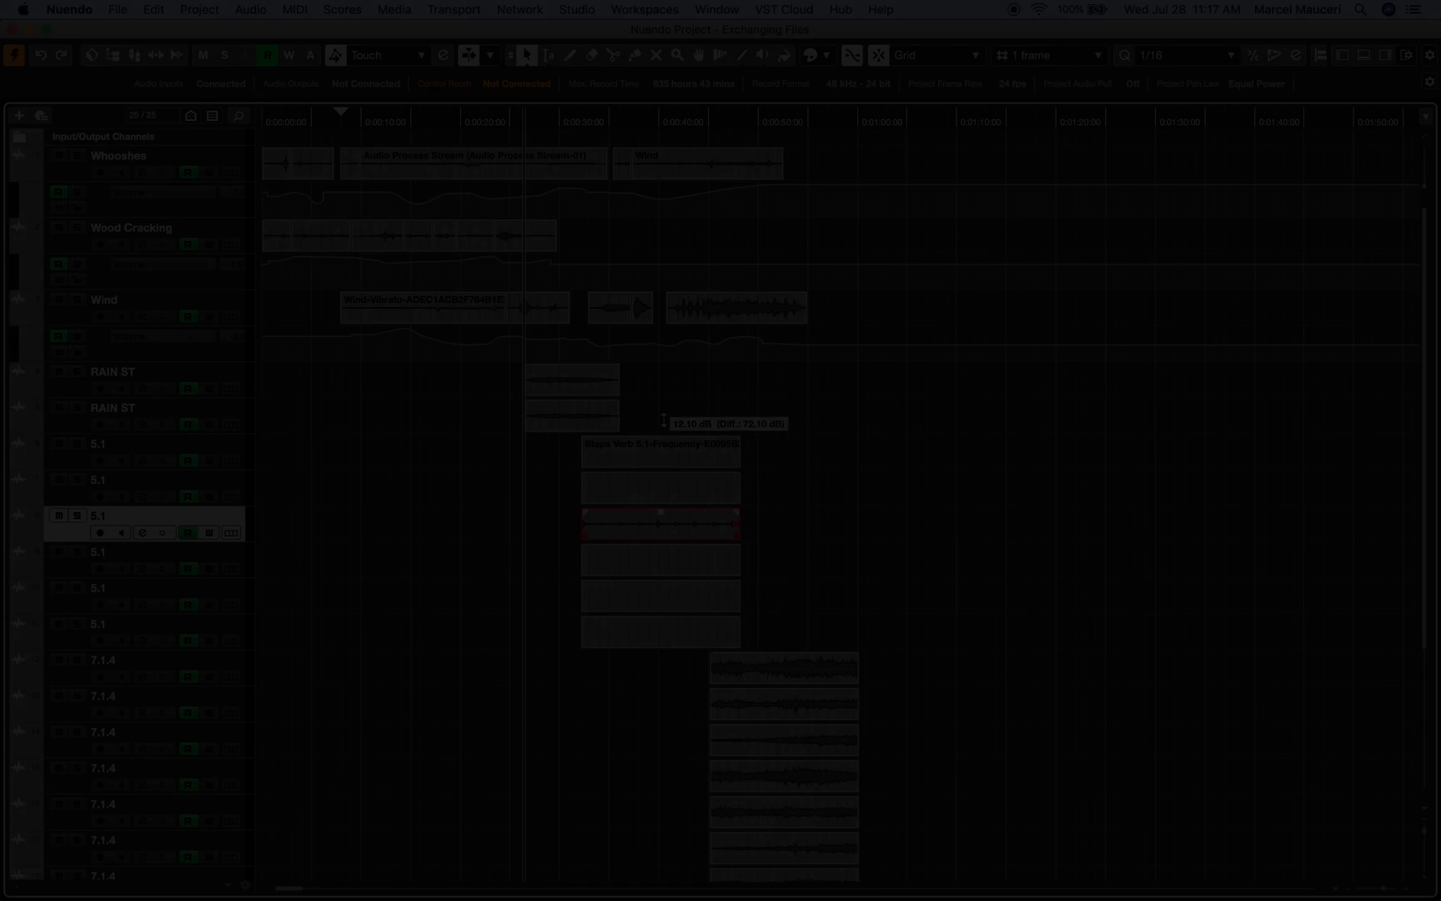